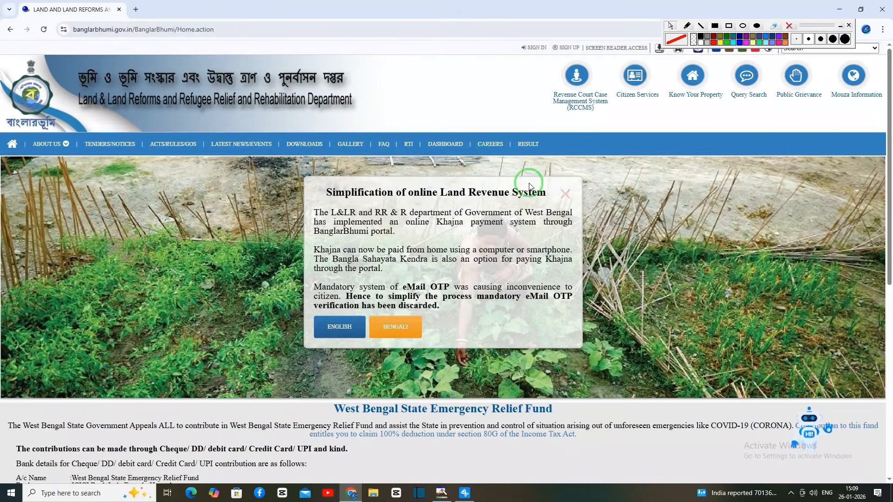
Step: Close the online land revenue notice and outline the sign-in link and the citizen login form's credential and captcha fields in red
click(566, 193)
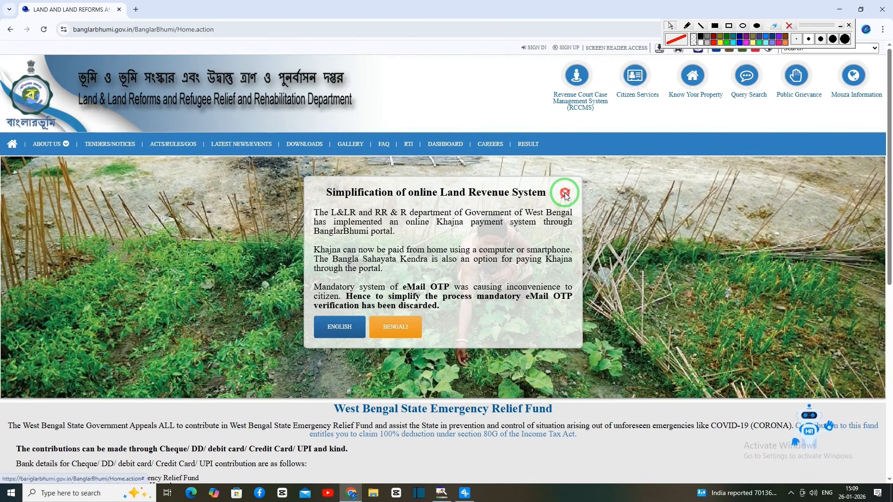
drag(501, 39, 564, 64)
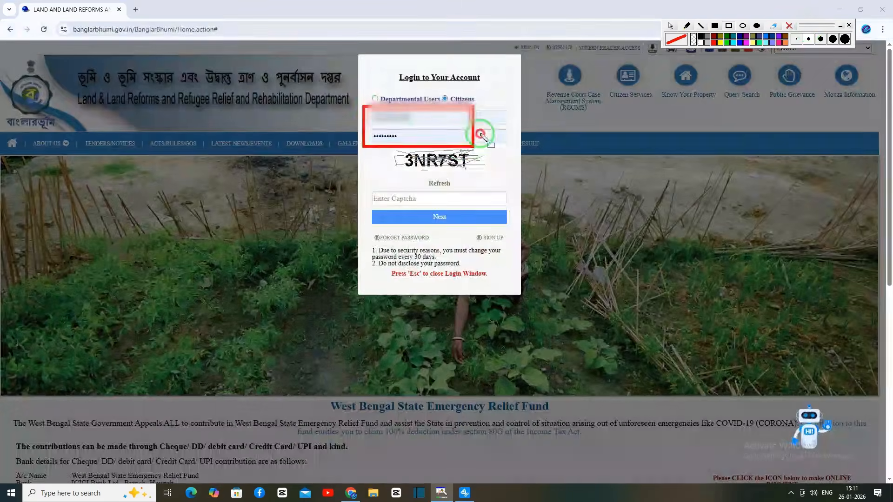
mouse_move(482, 135)
mouse_down()
mouse_move(479, 124)
mouse_move(484, 136)
mouse_move(486, 126)
mouse_up()
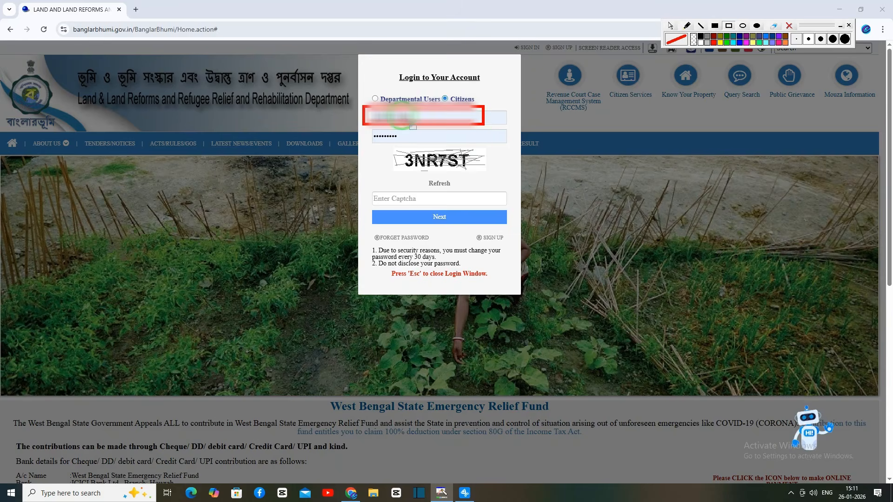
mouse_move(360, 129)
mouse_down()
mouse_move(425, 150)
mouse_move(449, 146)
mouse_up()
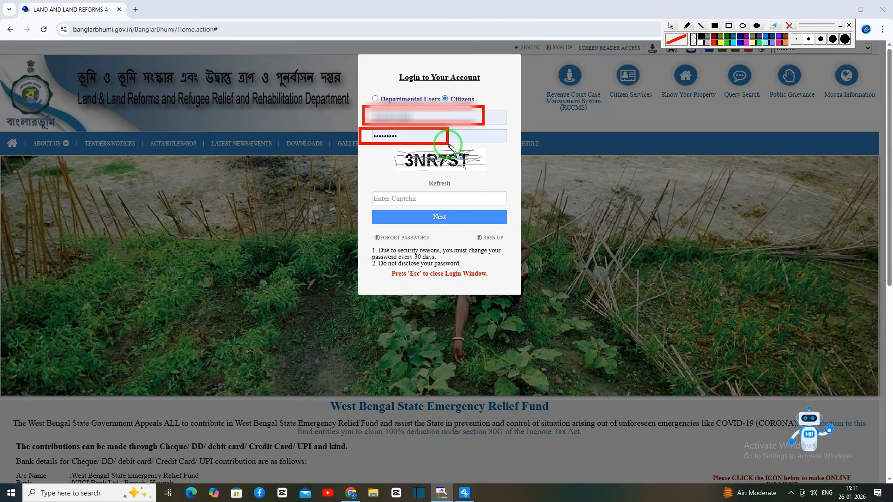
click(787, 27)
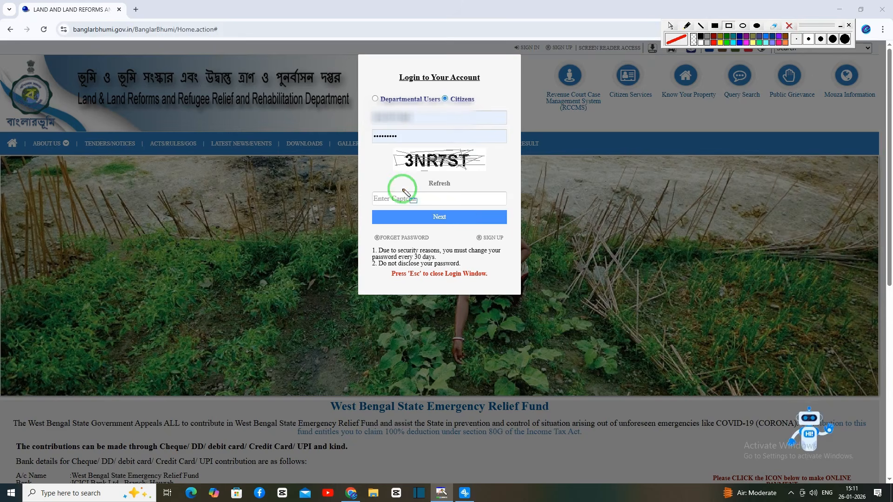
mouse_move(396, 187)
mouse_down()
mouse_move(464, 204)
mouse_move(454, 219)
mouse_move(465, 224)
mouse_up()
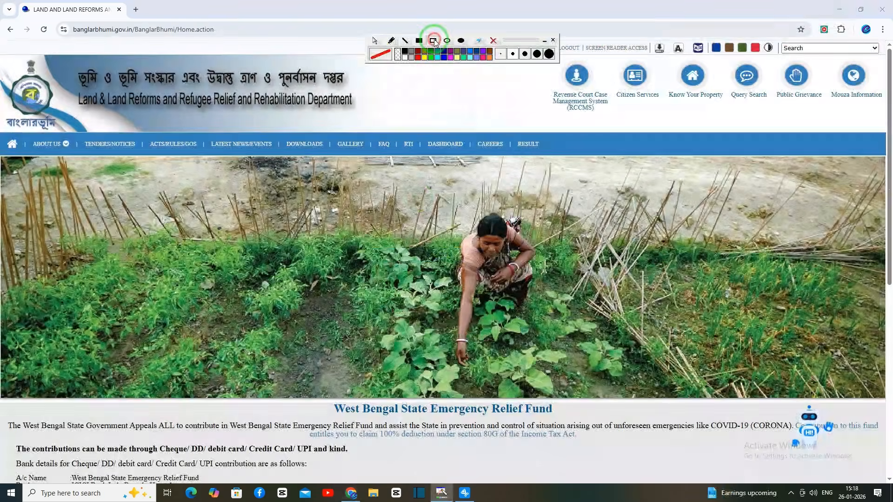
Step: Open the Conversion Application form from the online applications under Citizen Services, outlining each choice in red
drag(603, 55, 660, 106)
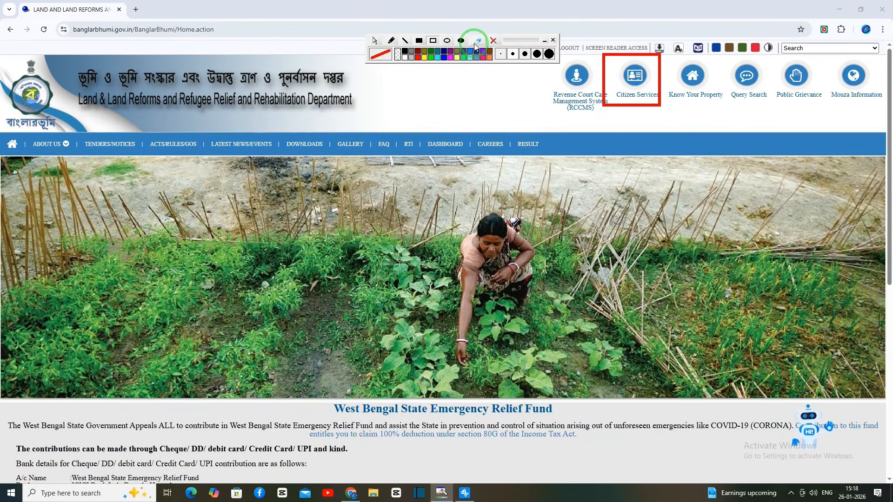
click(433, 40)
drag(315, 71, 419, 90)
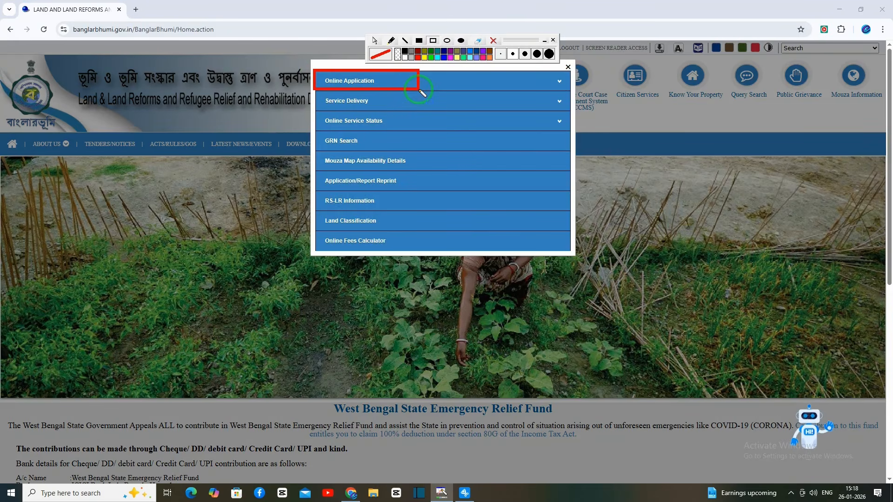
click(419, 89)
drag(315, 109, 402, 122)
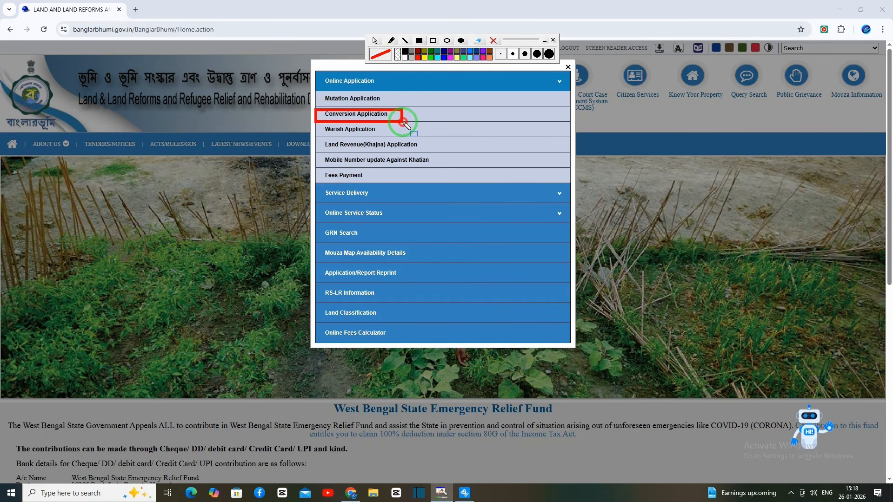
click(403, 119)
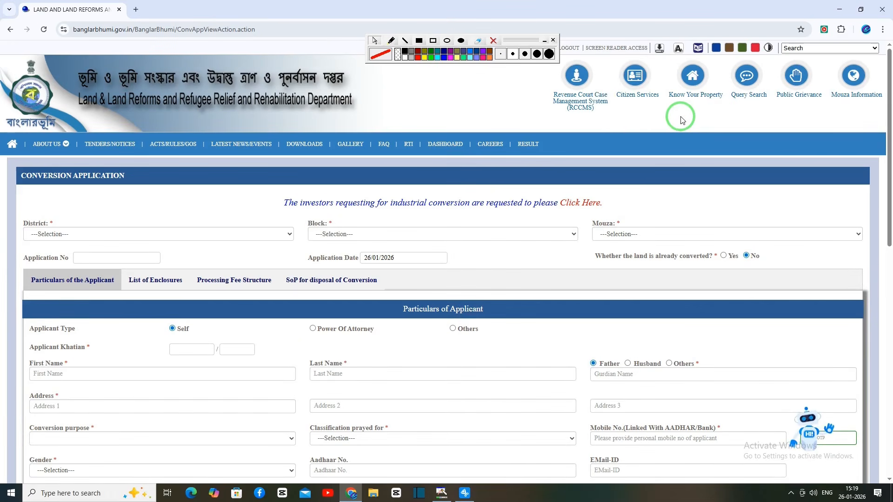
Step: Set the application's district to [01] BANKURA and its block to [09] TALDANGRA
scroll(679, 120, down, 2)
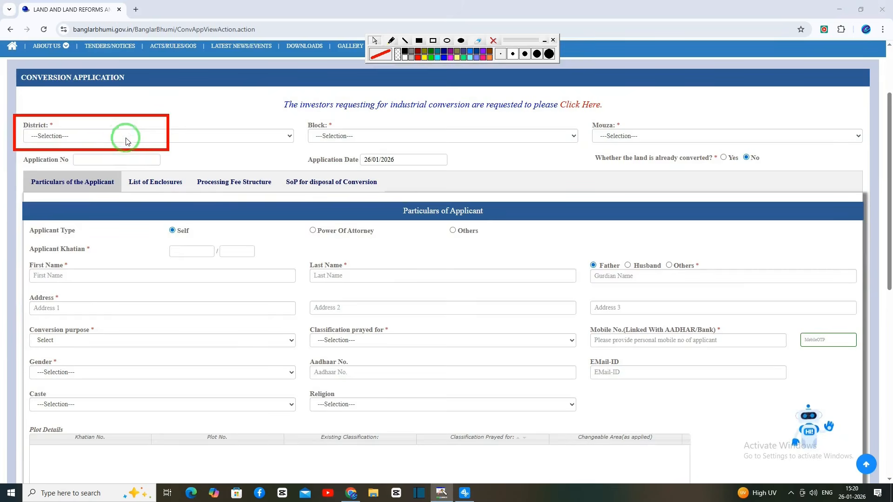
click(122, 136)
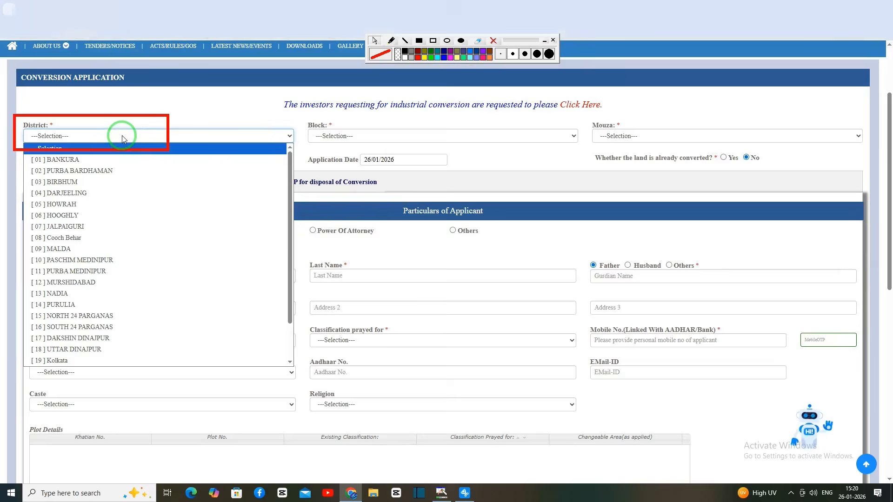
click(112, 160)
click(344, 136)
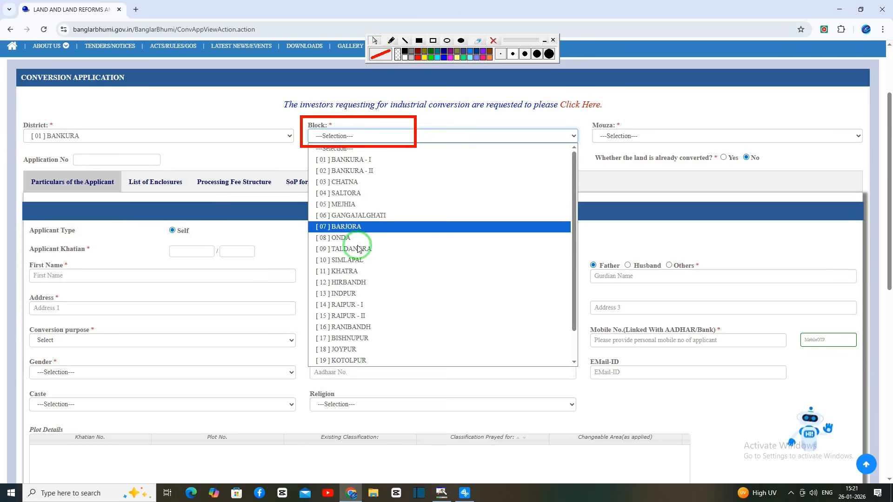
click(358, 250)
Step: Set the mouza to [073] TELANBANDI and clear the red outlines
click(621, 136)
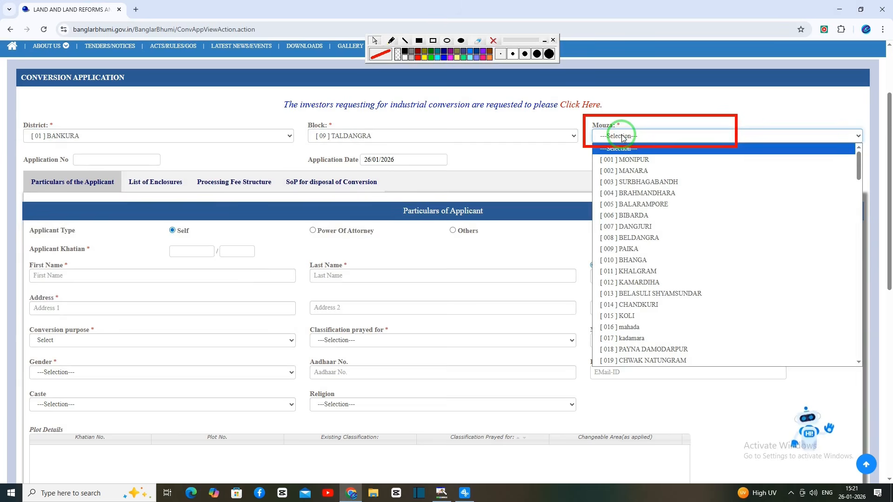
key(Down)
key(Down)
key(Down)
key(Down)
key(Down)
key(Down)
key(Down)
key(Down)
key(Down)
key(Down)
key(Down)
key(Down)
key(Down)
key(Down)
key(Down)
key(Down)
key(Down)
key(Down)
key(Down)
key(Down)
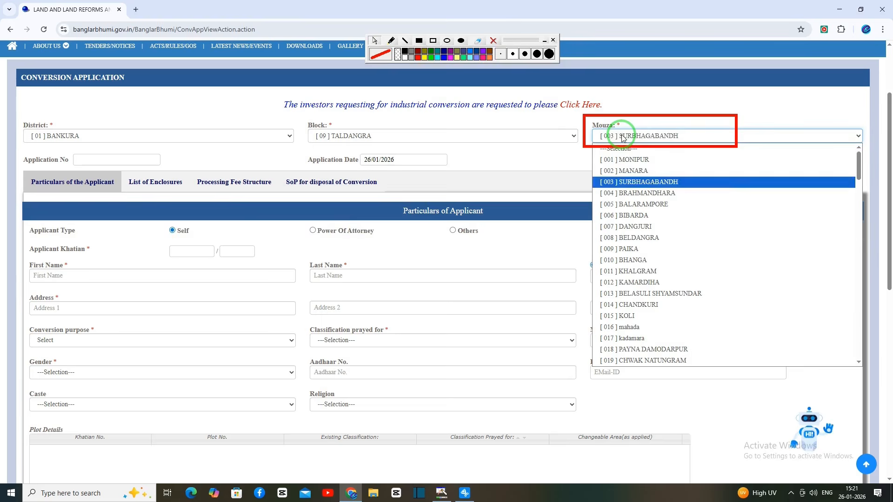
key(Down)
key(Down)
key(Down)
key(Down)
key(Down)
key(Down)
key(Down)
key(Down)
key(Down)
key(Down)
key(Down)
key(Down)
key(Down)
key(Down)
key(Down)
key(Down)
key(Down)
key(Down)
key(Down)
key(Down)
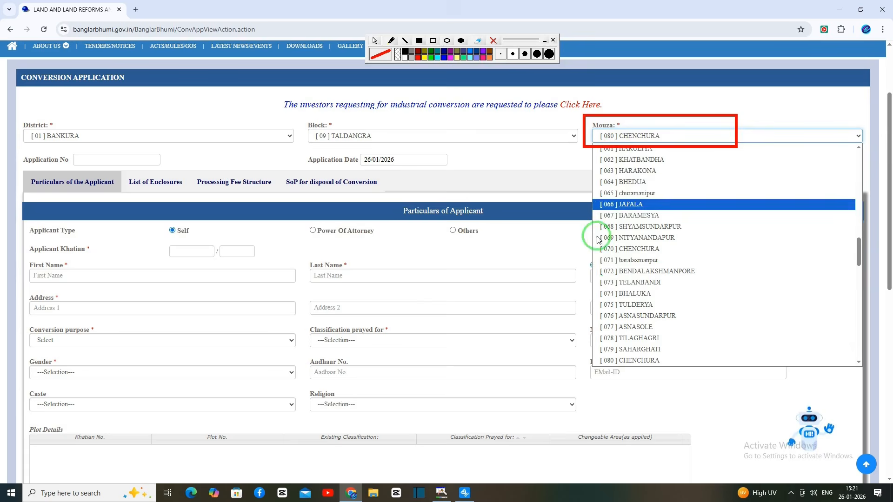
click(610, 282)
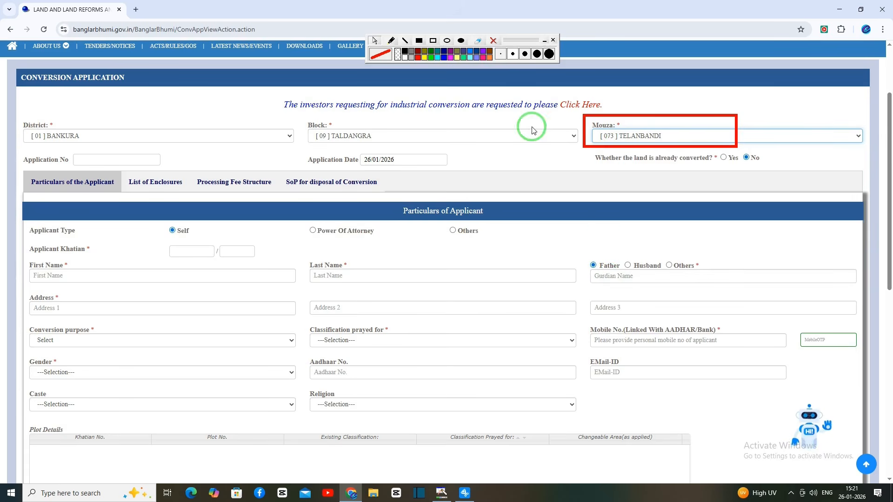
click(493, 41)
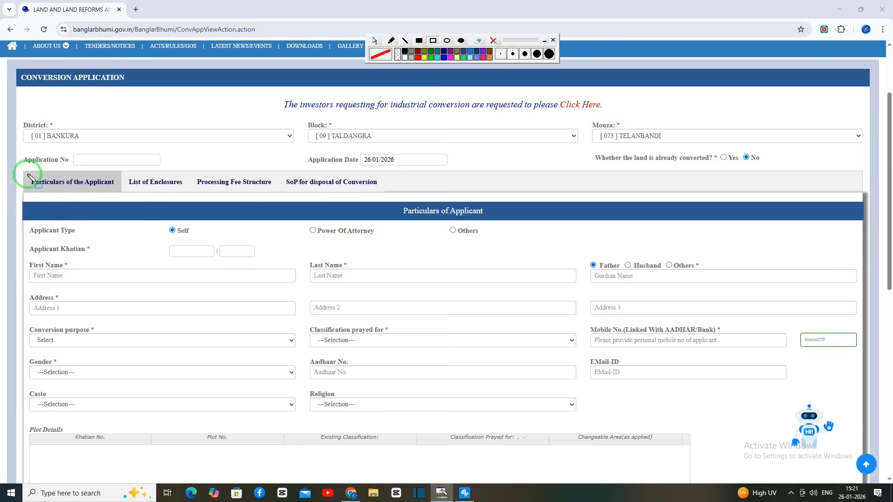
Step: Enter the applicant's khatian number for the Self applicant type and confirm that the khatian belongs to the applicant
drag(19, 174, 124, 192)
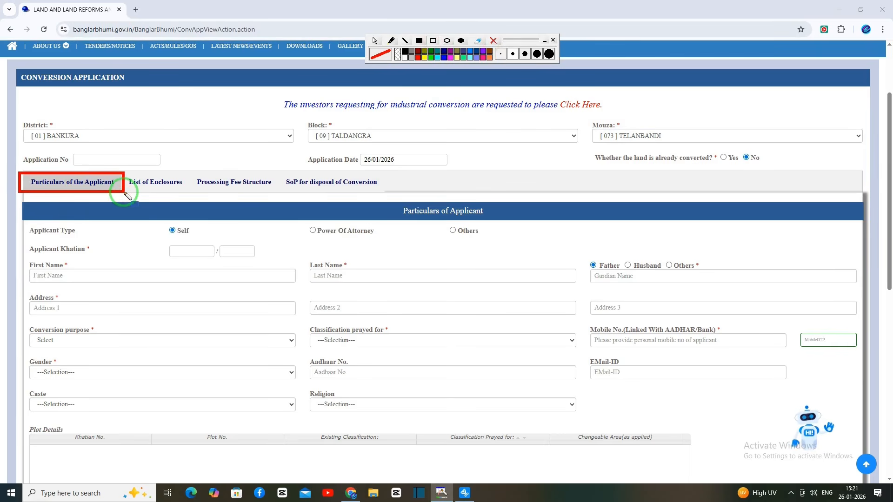
click(494, 41)
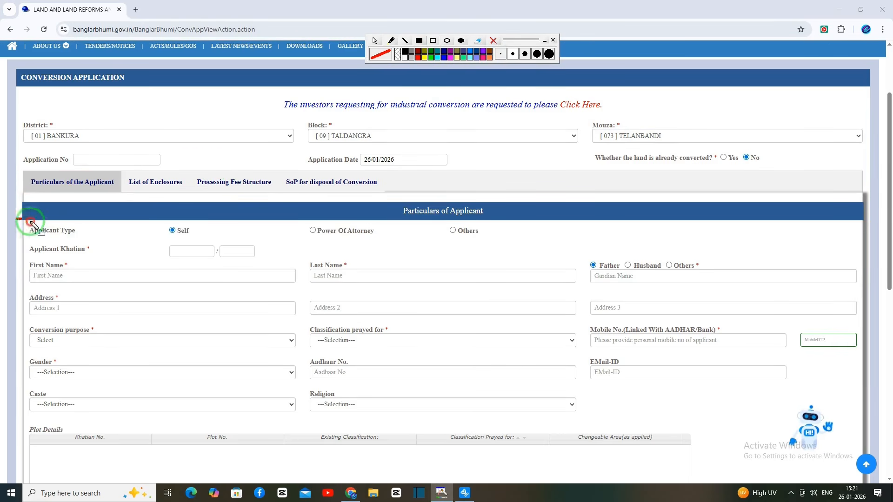
drag(18, 221, 238, 241)
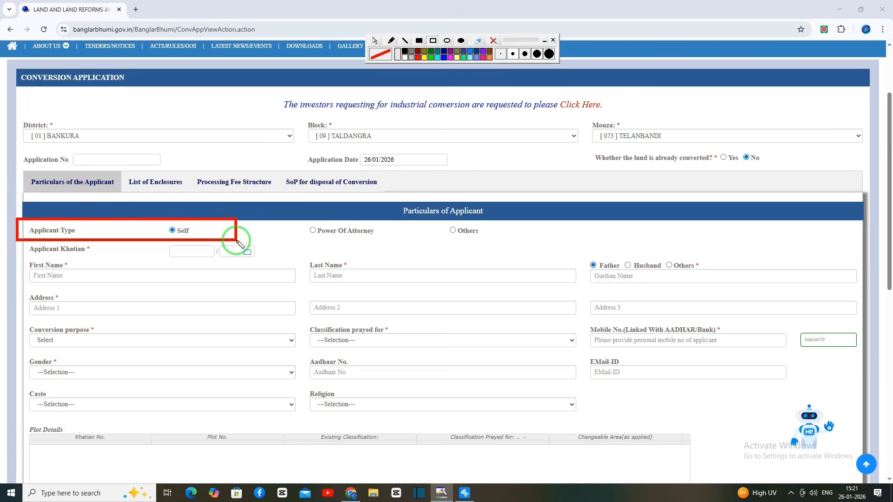
drag(157, 241, 277, 263)
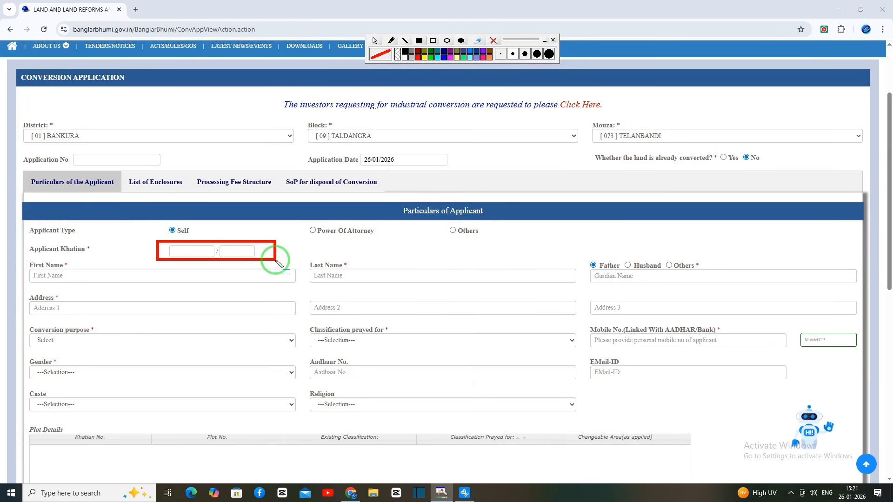
click(193, 252)
text(83)
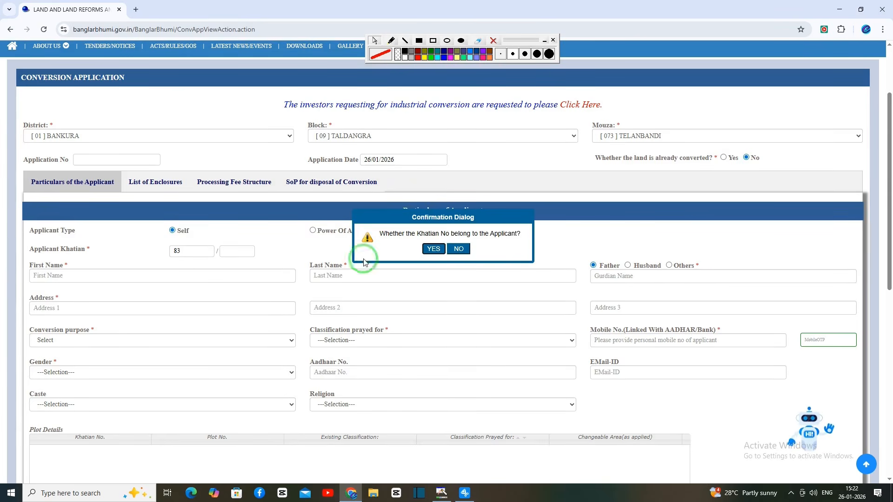
click(433, 248)
Step: Outline in red the khatian holder's name and the first name, last name, guardian and three address fields
drag(304, 241, 413, 267)
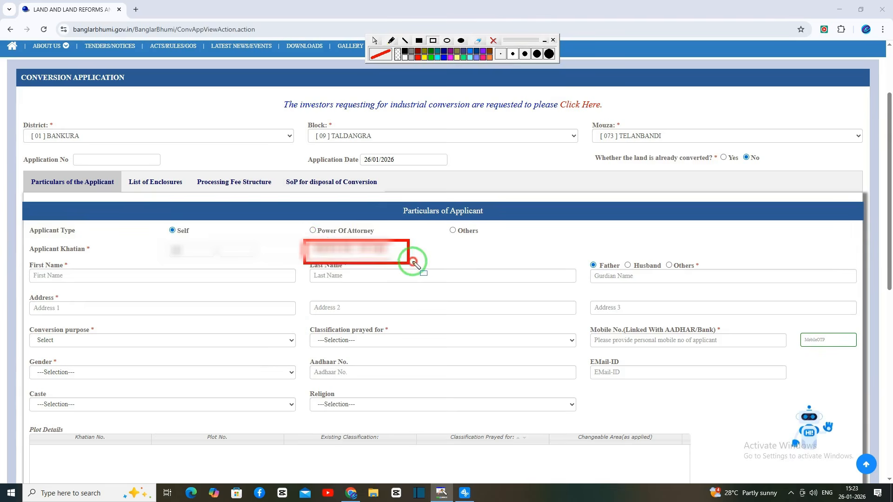
drag(19, 259, 112, 283)
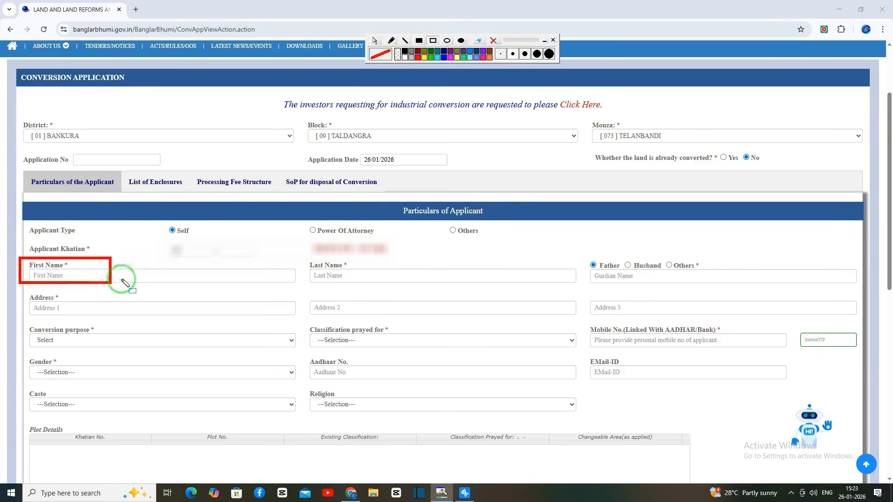
drag(293, 252, 398, 285)
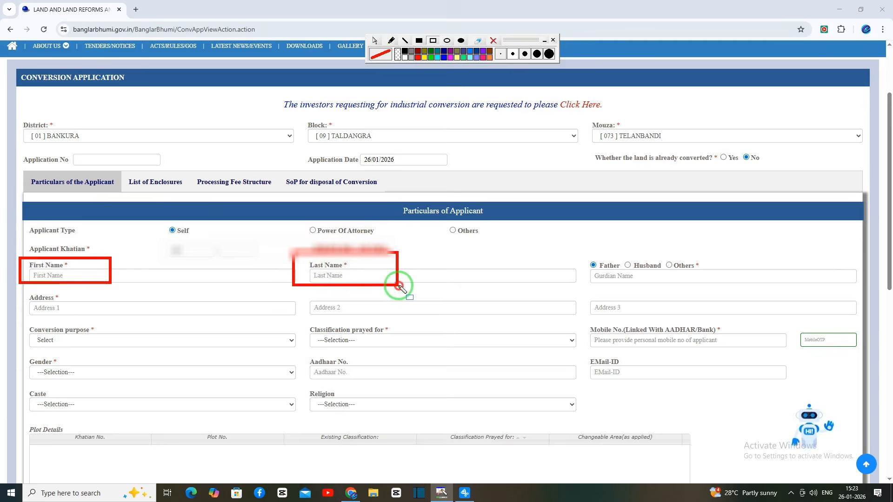
drag(602, 255, 726, 289)
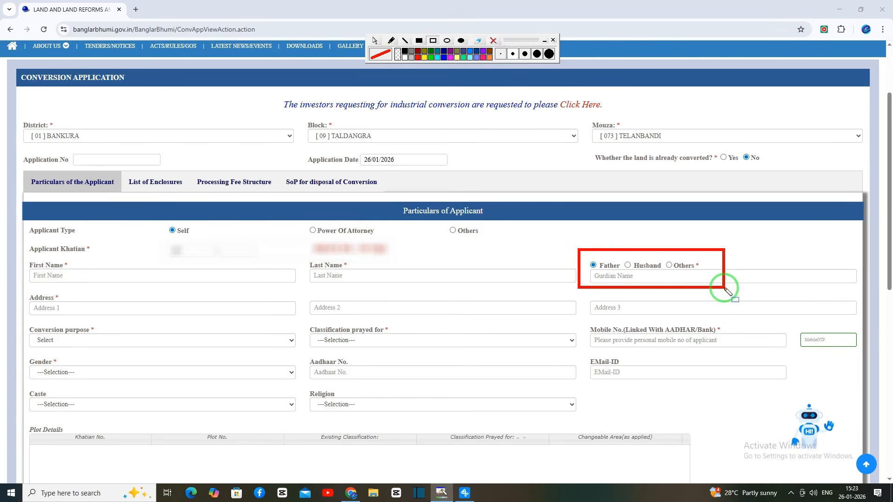
drag(21, 292, 128, 320)
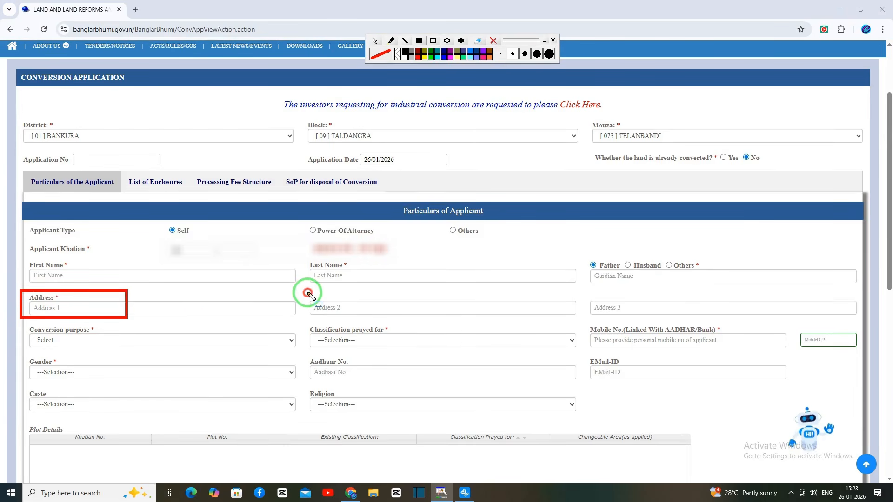
mouse_move(308, 293)
mouse_down()
mouse_move(373, 324)
mouse_move(465, 319)
mouse_up()
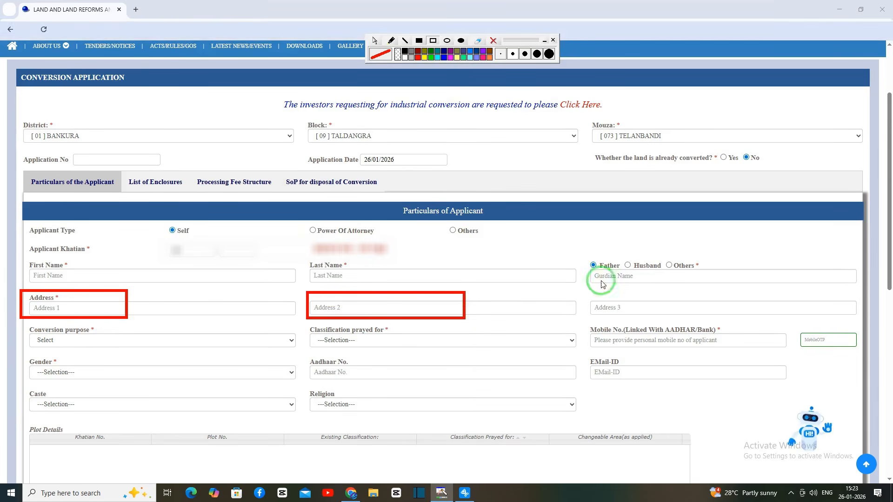
drag(582, 293, 727, 323)
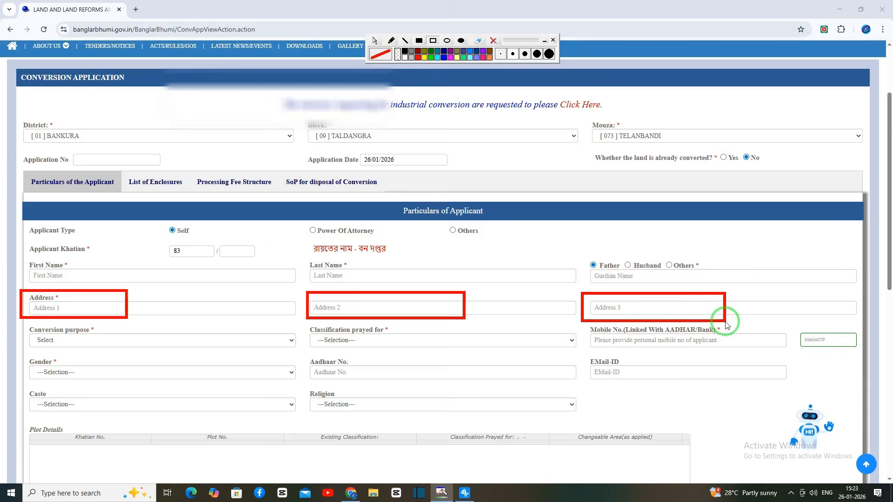
Step: Outline the conversion purpose field in red and set the purpose to Homestead
scroll(15, 176, down, 3)
mouse_move(14, 176)
mouse_down()
mouse_move(159, 214)
mouse_move(176, 209)
mouse_up()
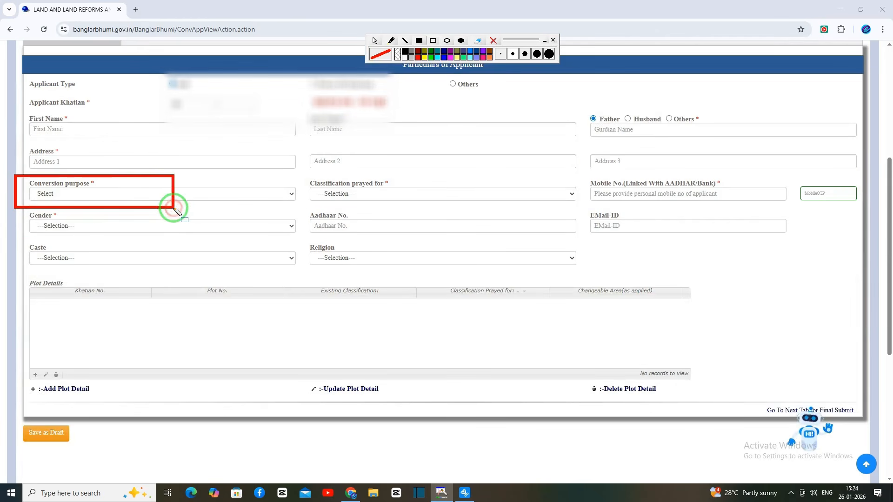
click(141, 194)
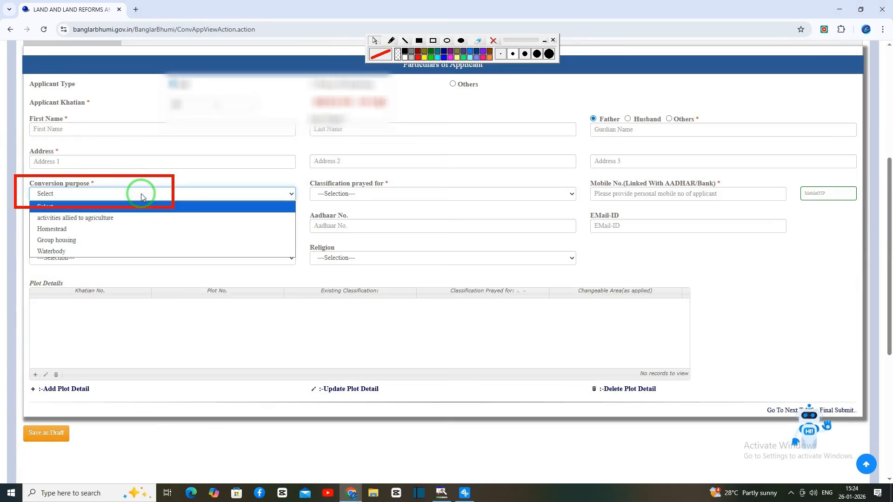
click(116, 230)
Step: Outline the classification prayed for in red and set it to [013] বাস্তু
drag(334, 186, 417, 208)
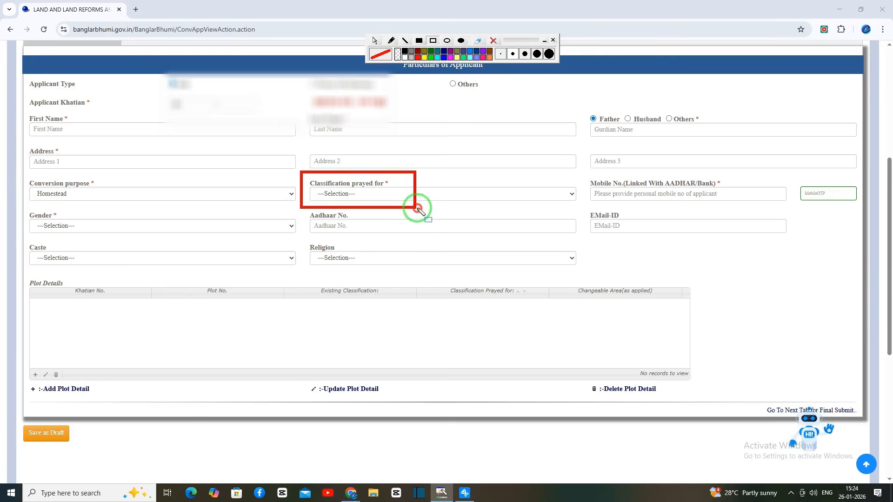
click(358, 199)
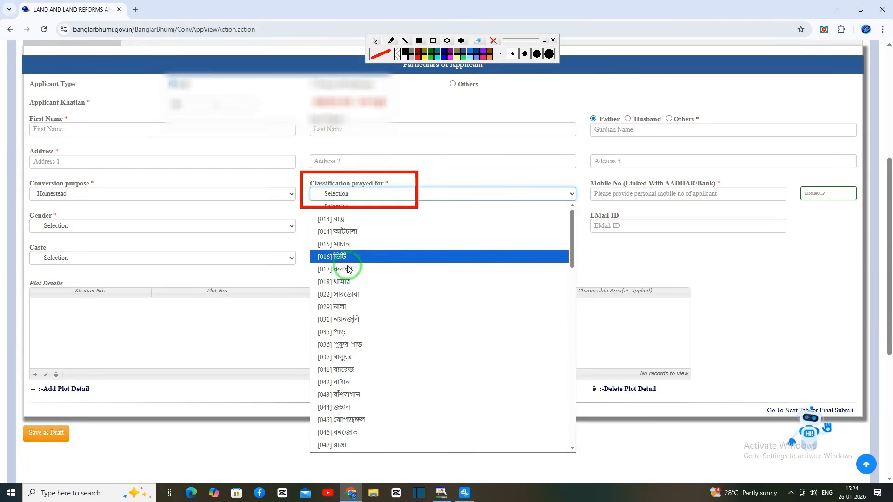
click(349, 219)
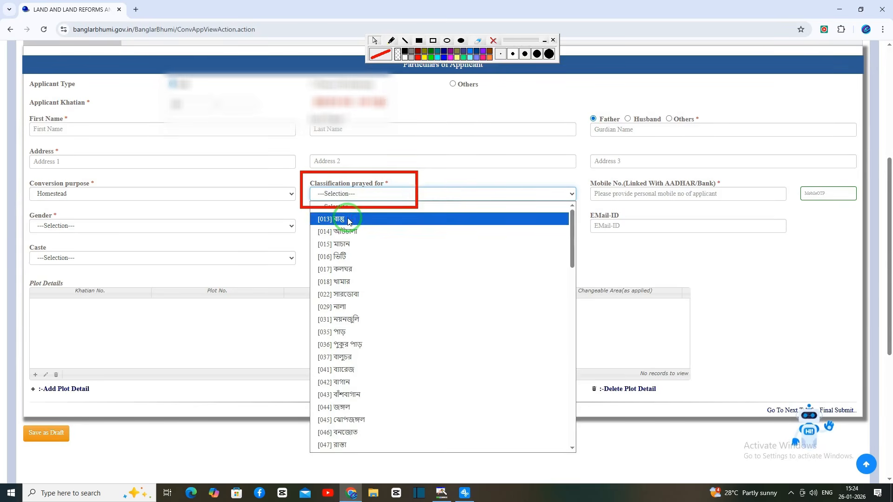
Step: Set the classification prayed for to [013] বাস্তু and outline the mobile number and mobile OTP fields in red
click(348, 219)
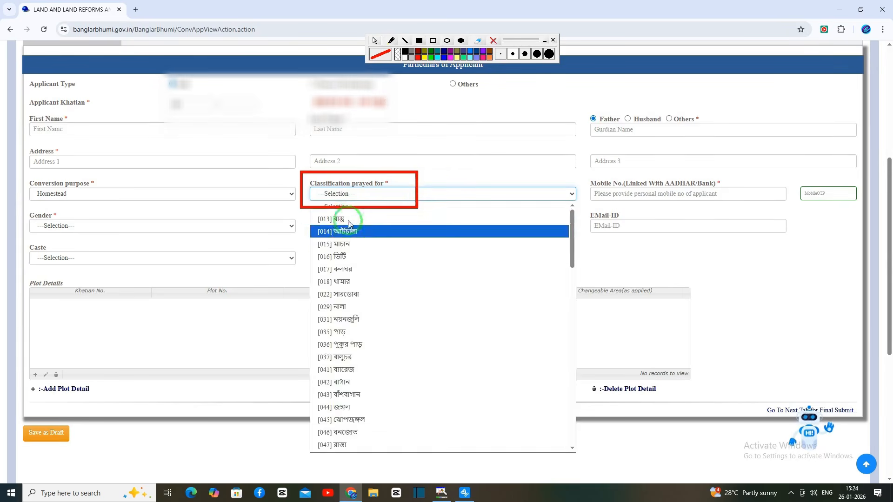
click(346, 219)
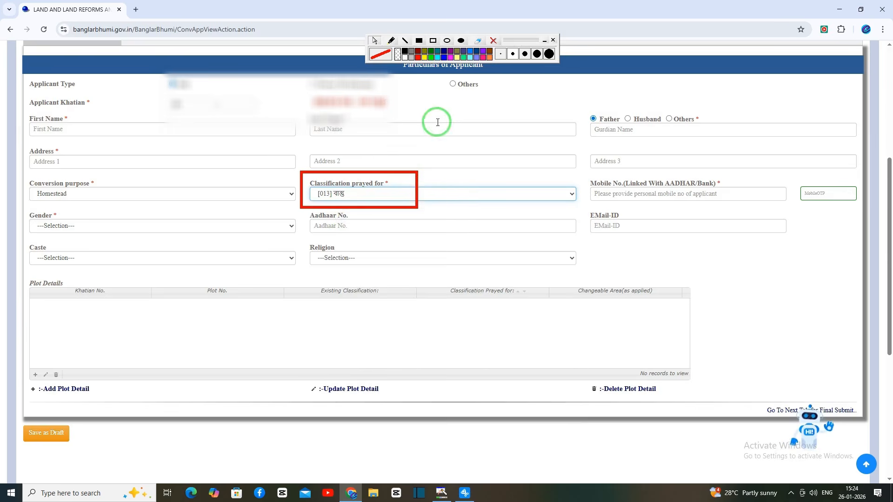
click(493, 40)
mouse_move(586, 172)
mouse_down()
mouse_move(598, 185)
mouse_move(716, 209)
mouse_up()
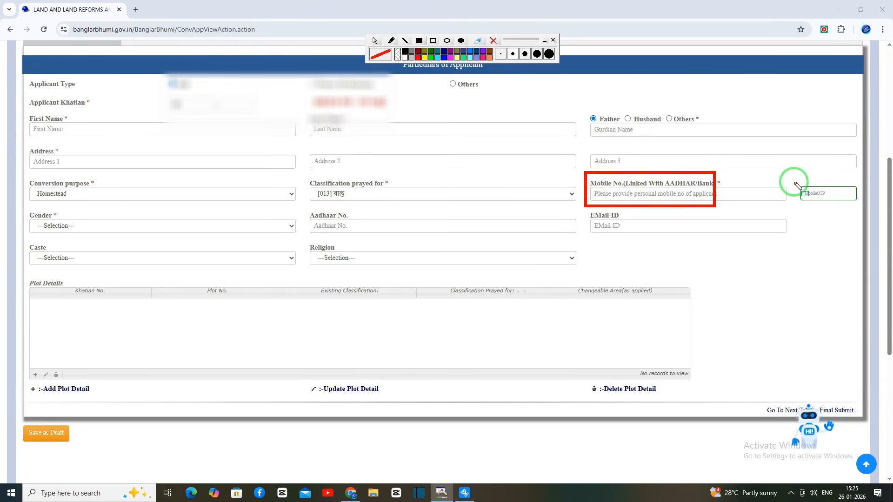
drag(794, 181, 848, 206)
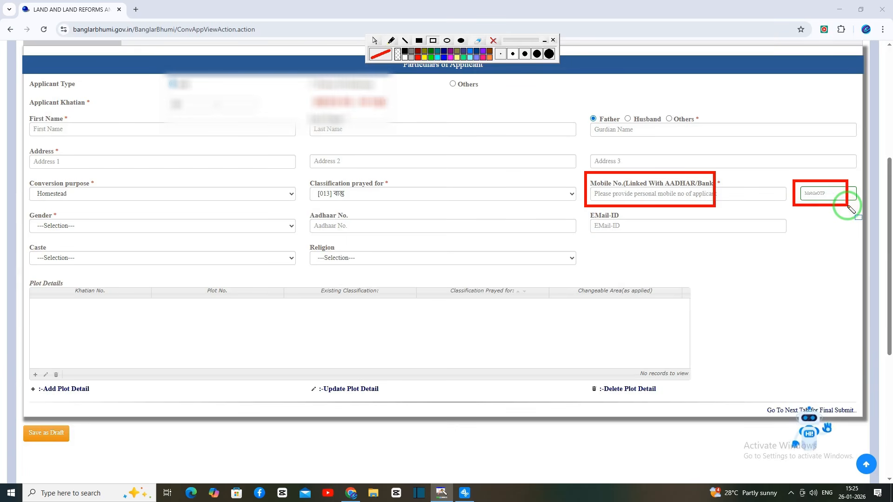
Step: Set the gender to MALE in the field outlined in red and clear the outline
click(84, 230)
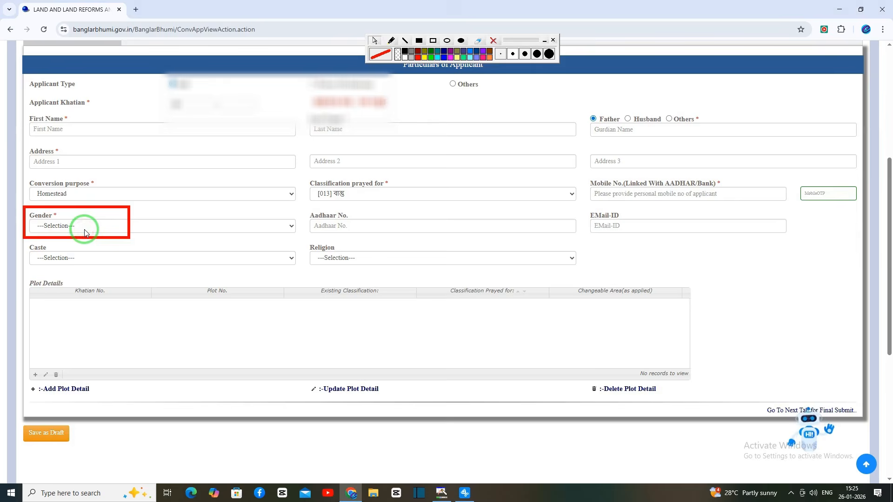
click(85, 231)
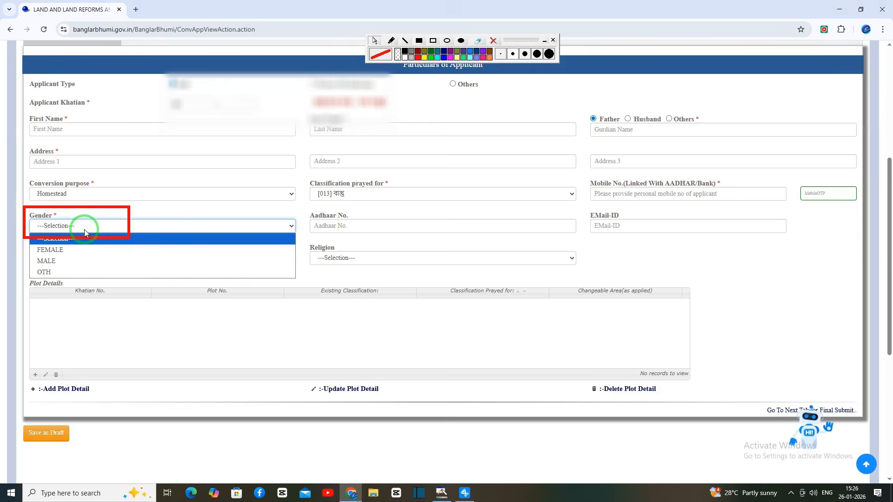
click(70, 264)
click(493, 41)
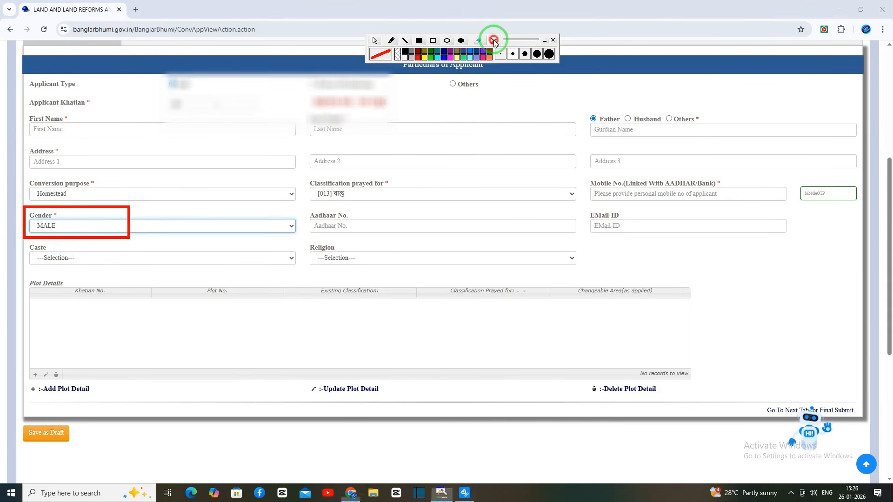
Step: Outline the Aadhaar number and e-mail ID fields in red, one after the other, and clear the markings
click(433, 40)
drag(299, 205, 420, 241)
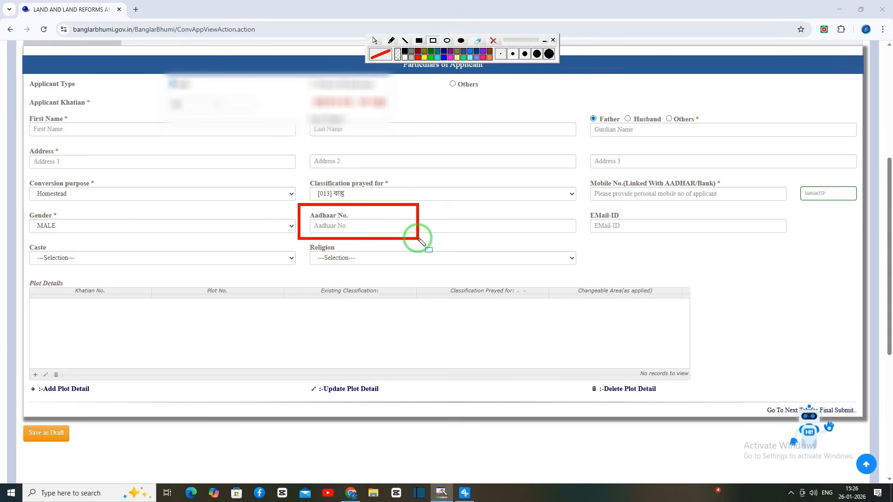
drag(581, 206, 708, 250)
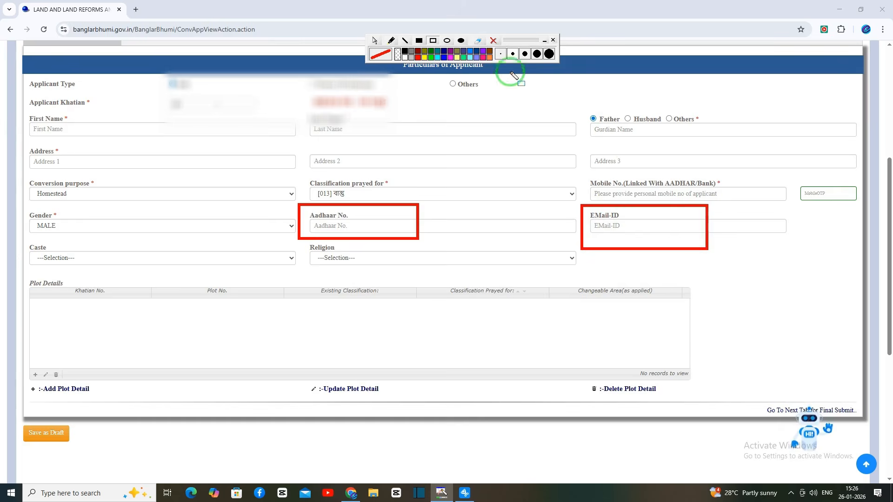
click(494, 40)
Step: Outline the caste field in red, set the caste to GENERAL and clear the outline
drag(19, 241, 165, 278)
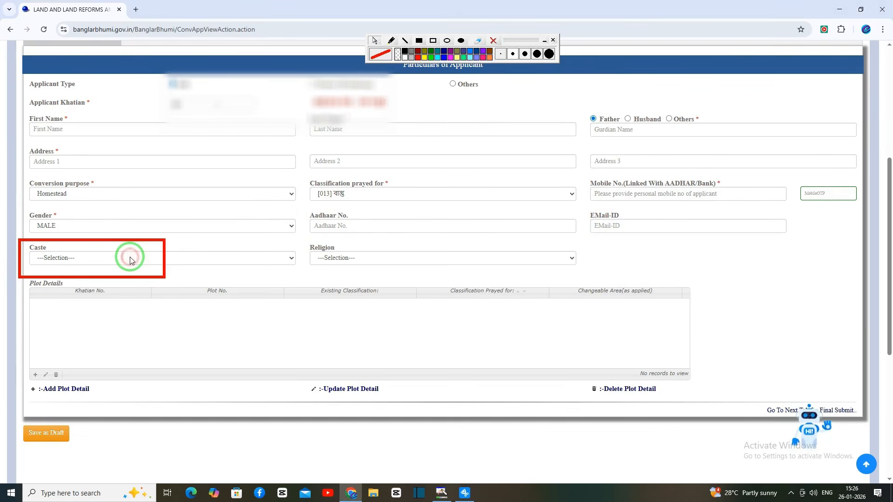
click(129, 257)
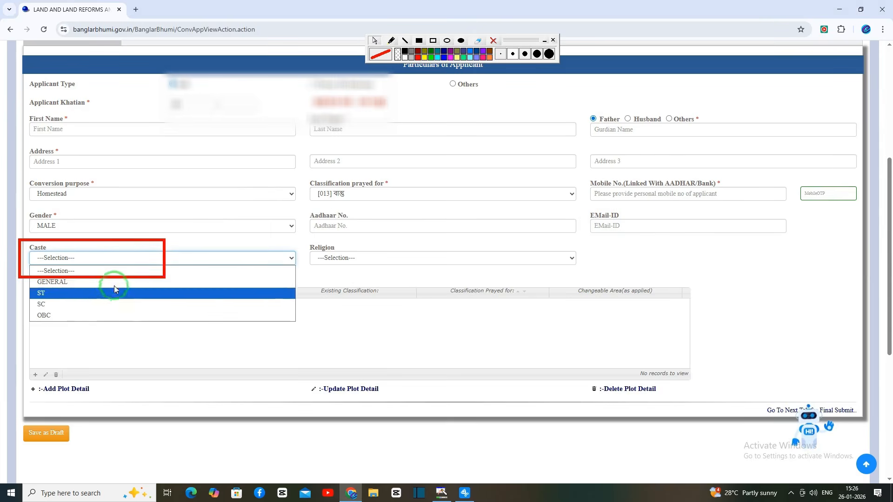
click(115, 274)
click(118, 256)
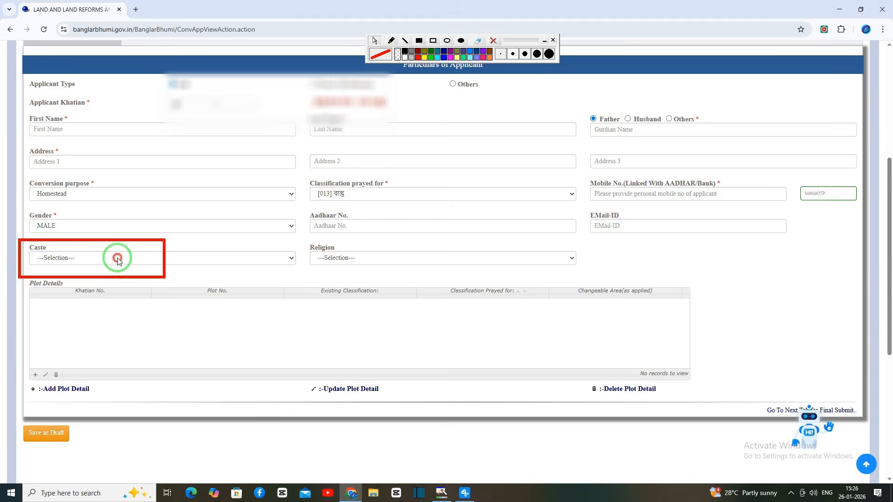
click(85, 282)
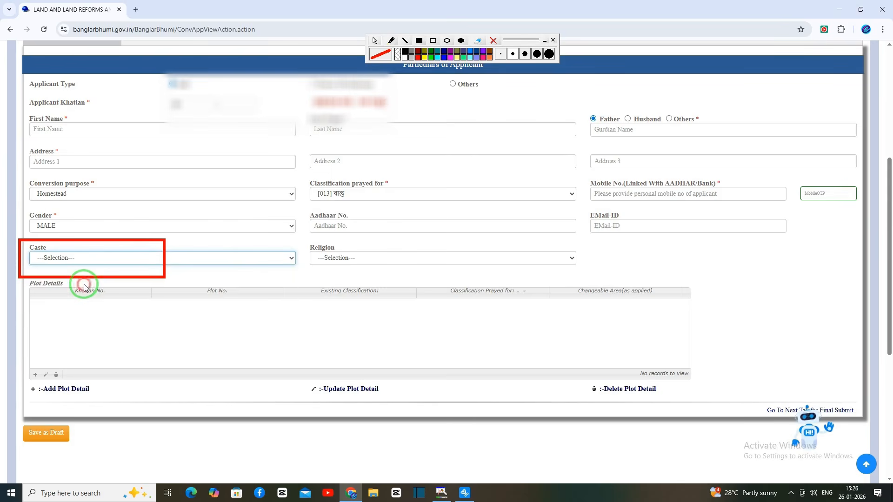
click(494, 40)
Step: Outline the religion field in red, set the religion to HINDU and clear the outline
drag(300, 234, 426, 272)
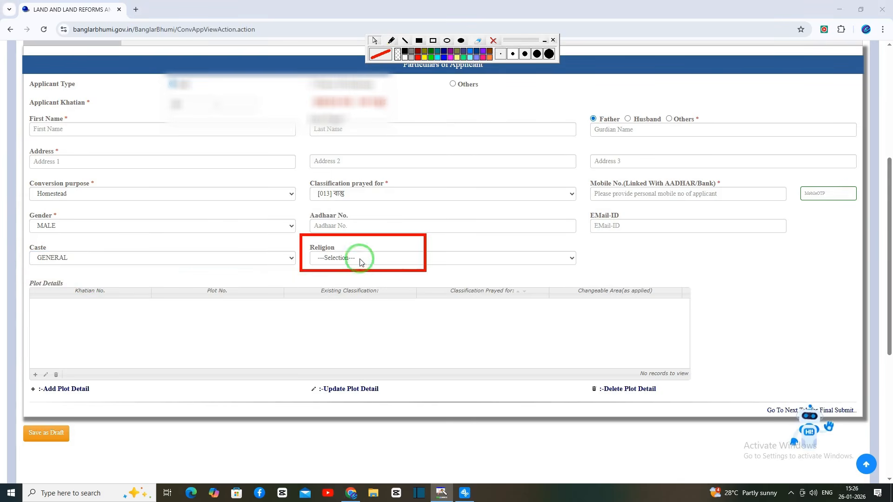
click(356, 258)
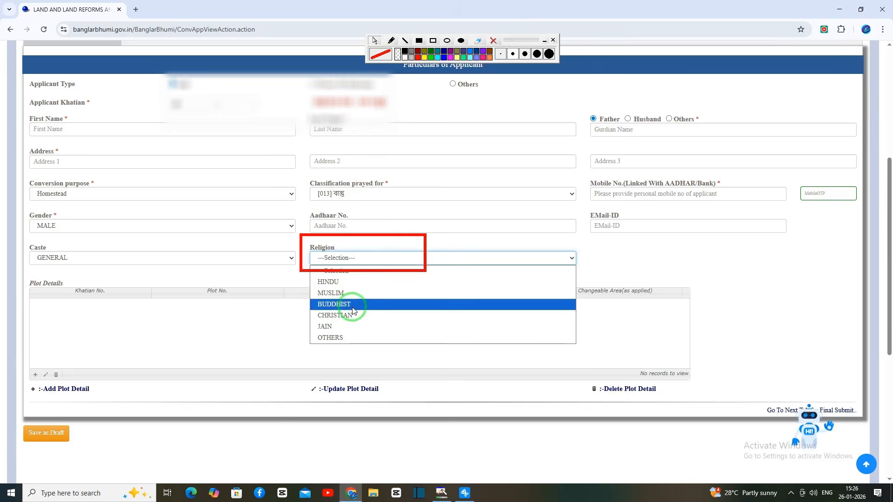
click(349, 283)
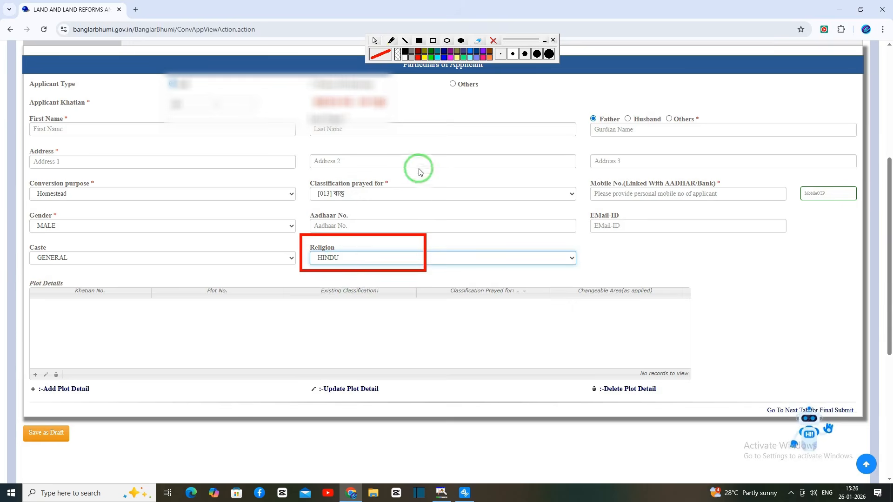
click(405, 54)
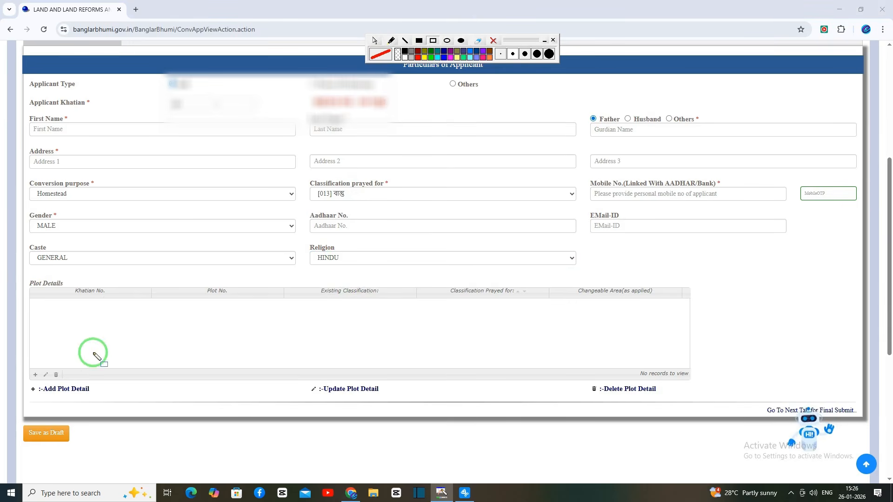
Step: Outline the add control under Plot Details in red and open a new plot record
drag(25, 364, 43, 383)
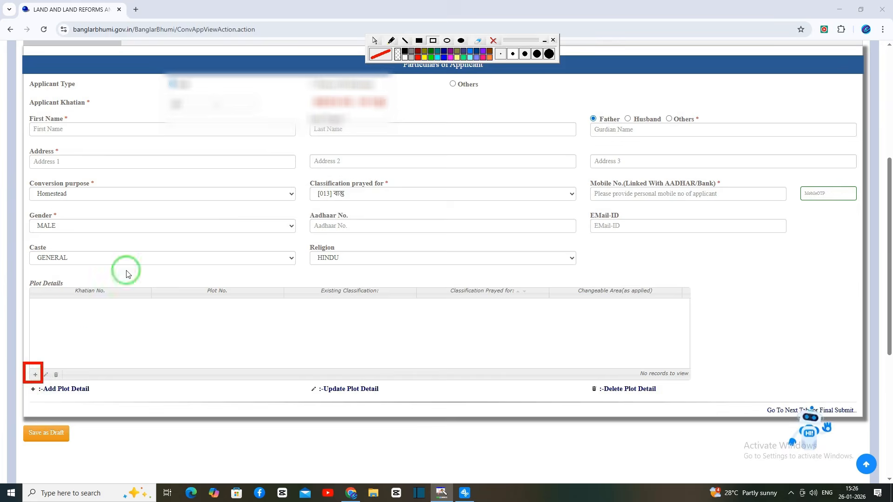
click(477, 40)
click(35, 375)
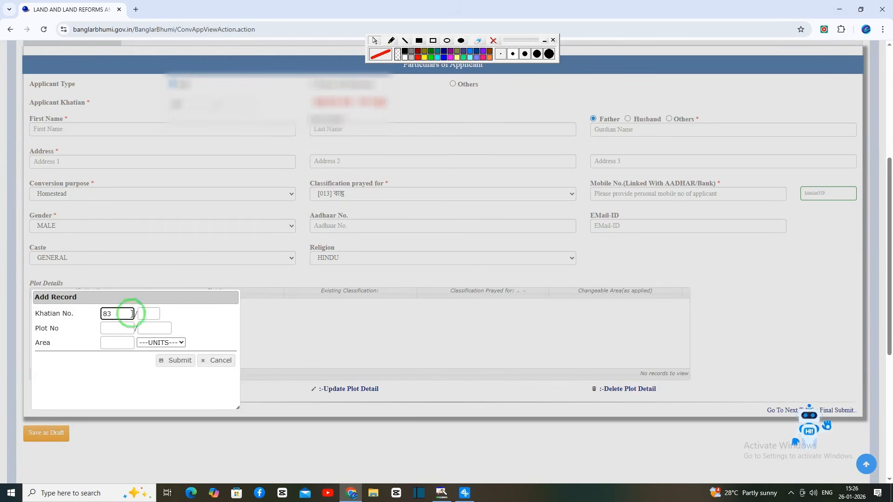
Step: Outline in red, one at a time, the khatian number, plot number and area fields of the new plot record
click(433, 40)
drag(93, 306, 182, 322)
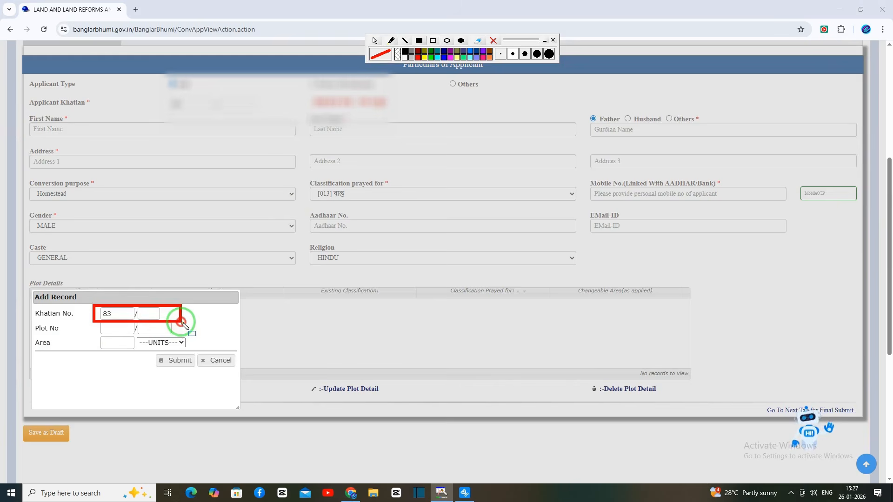
click(479, 41)
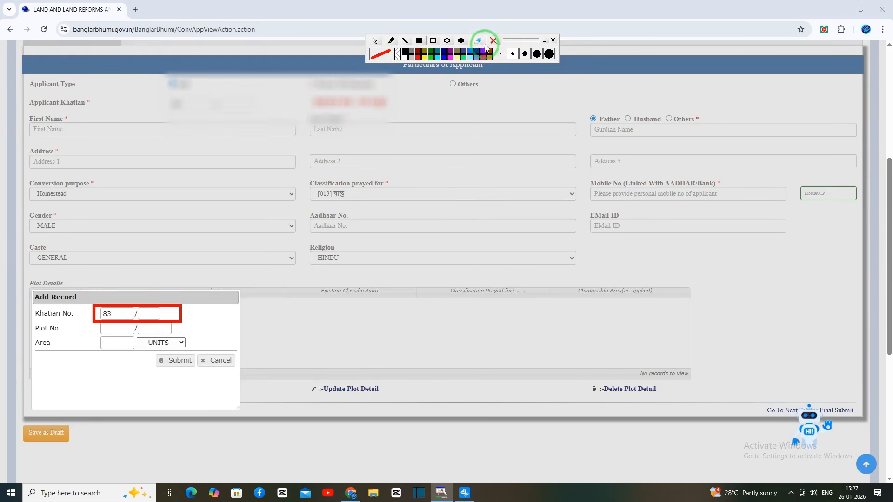
drag(99, 320, 173, 336)
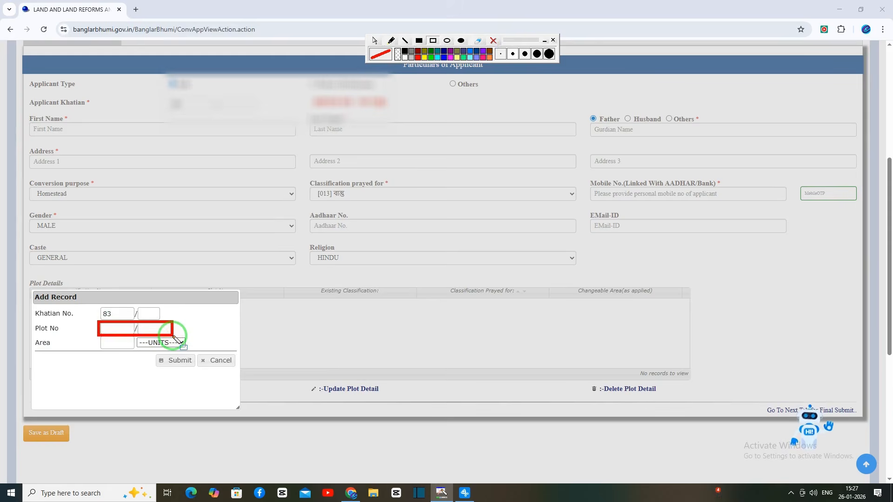
drag(93, 333, 129, 348)
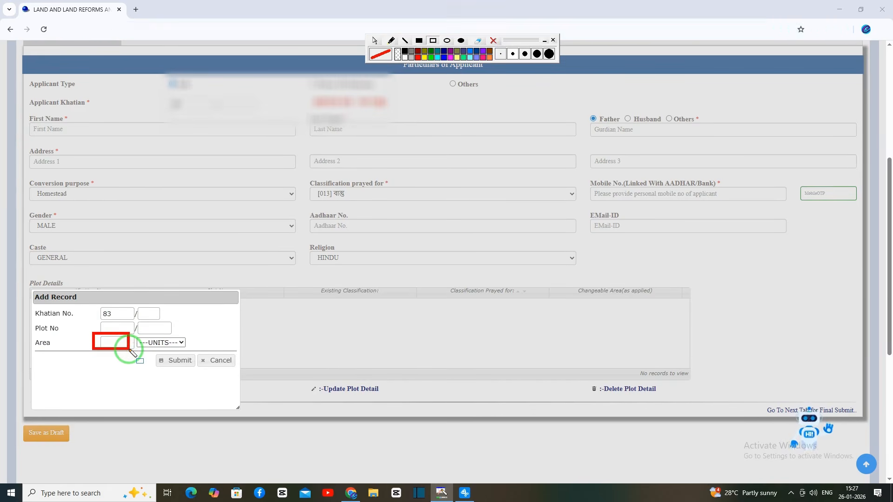
Step: Submit the plot record with plot number 56 and an area of 0.3300 acre, and outline the plot details row in red
click(161, 343)
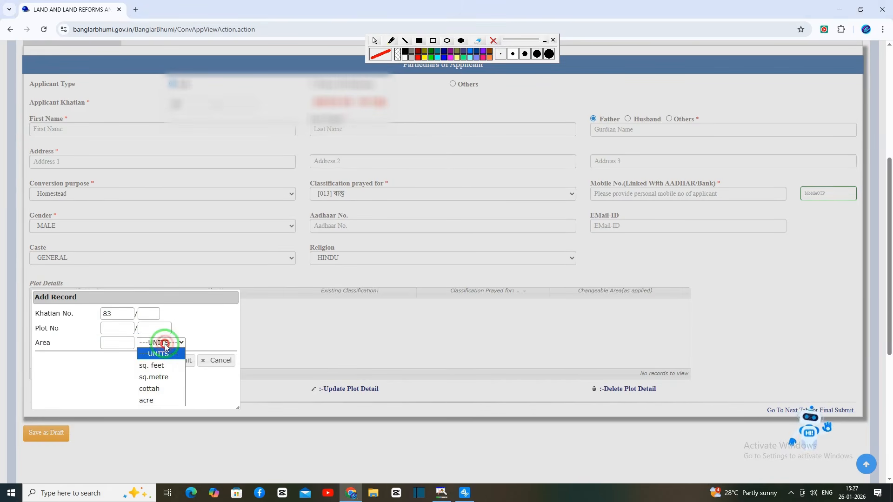
click(154, 400)
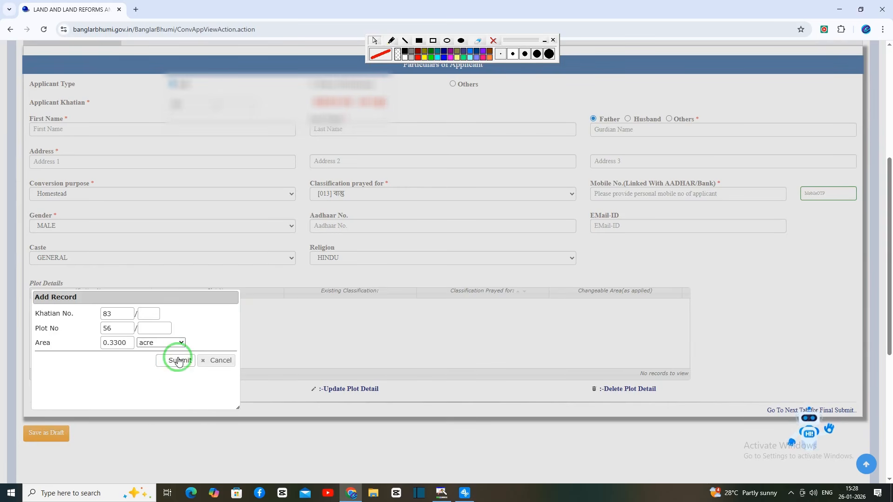
click(177, 361)
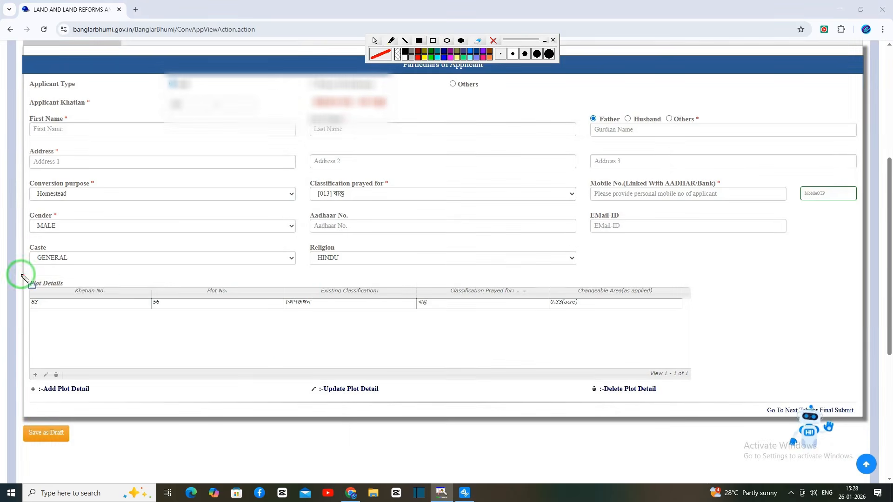
mouse_move(20, 274)
mouse_down()
mouse_move(313, 339)
mouse_move(693, 332)
mouse_up()
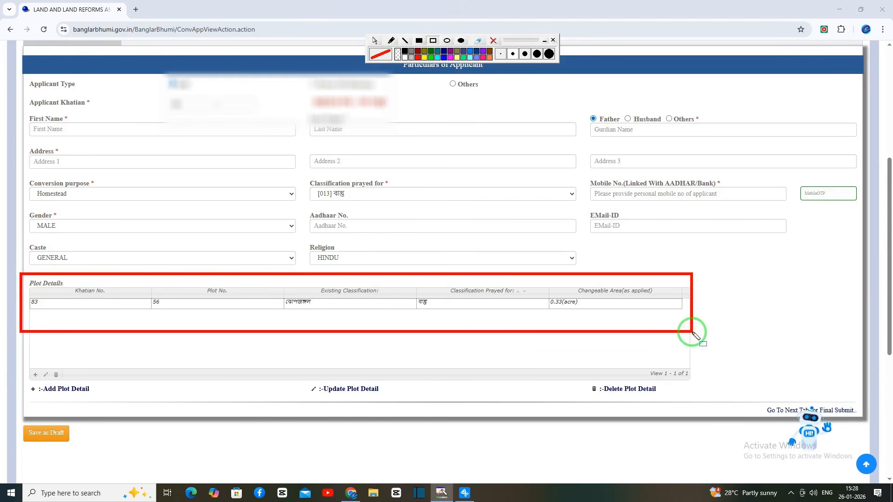
Step: Outline the List of Enclosures heading in red and open that section of the application
scroll(120, 70, up, 1)
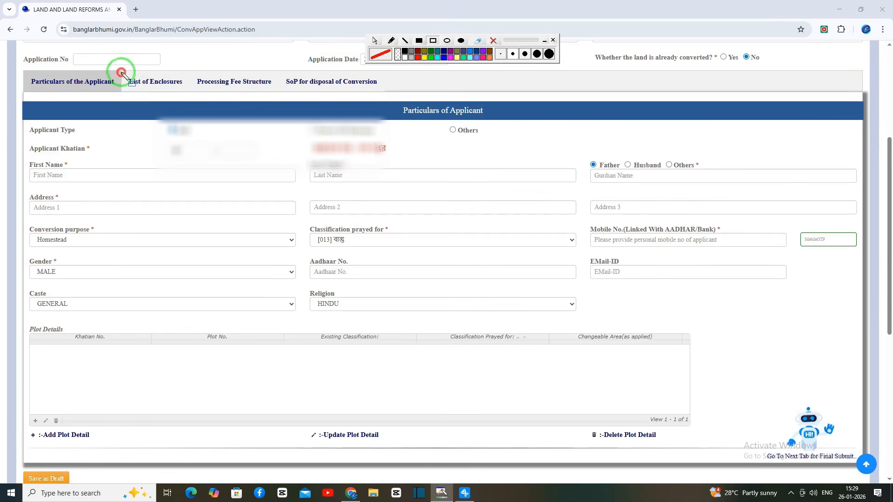
drag(119, 71, 191, 95)
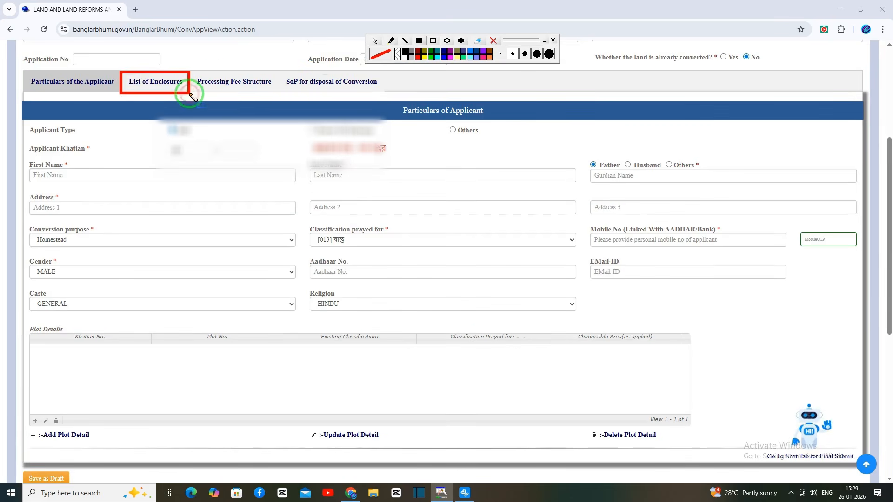
click(375, 41)
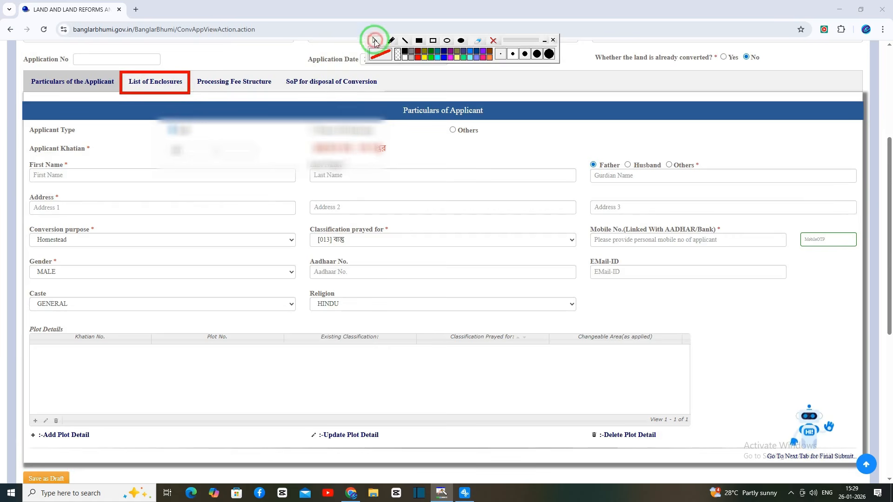
click(162, 83)
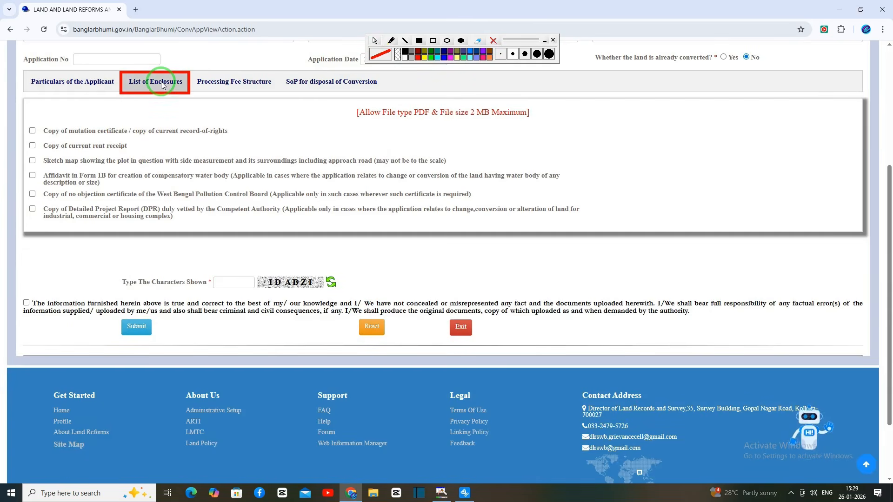
Step: Clear the old marking and outline in red the mutation certificate/record-of-rights enclosure and the current rent receipt enclosure
click(494, 41)
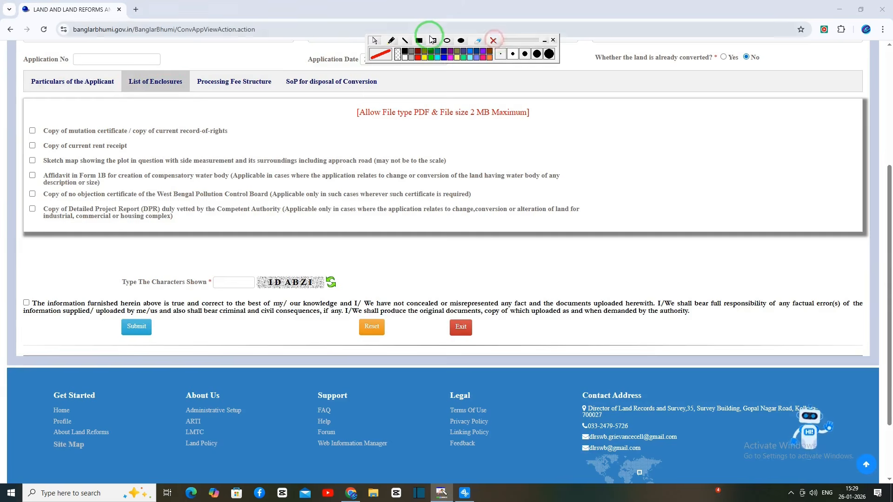
click(433, 40)
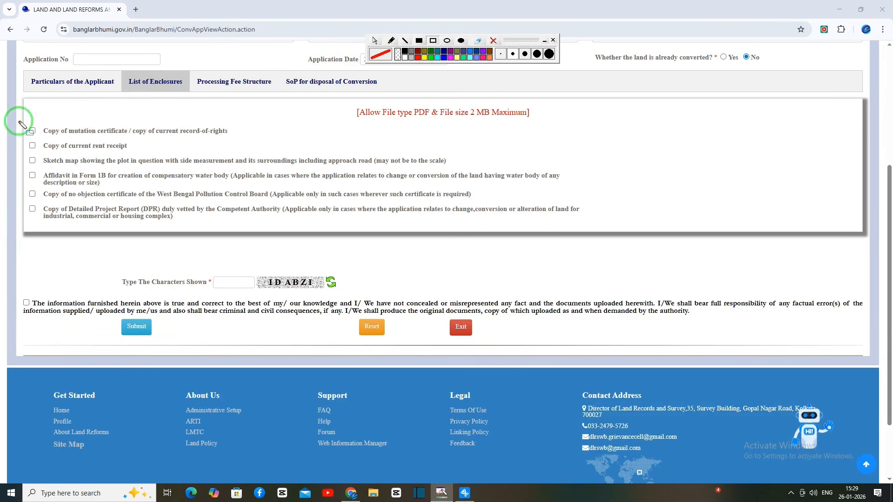
drag(19, 122, 235, 139)
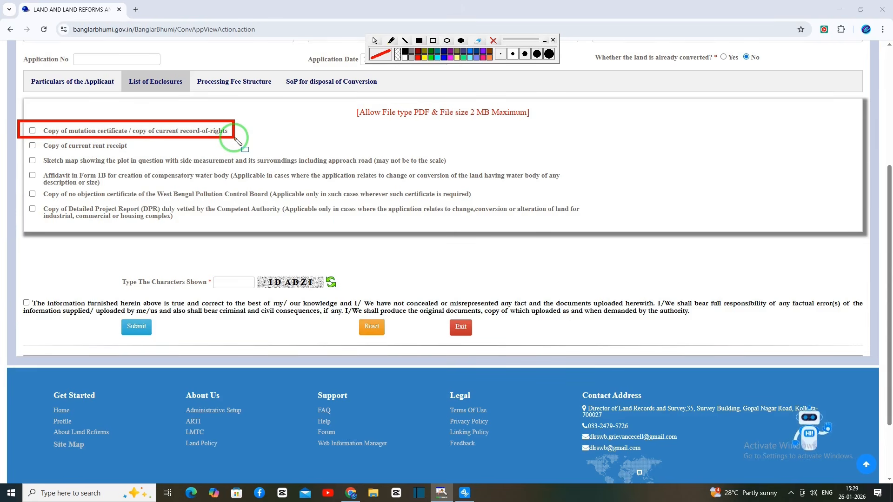
drag(235, 138, 235, 138)
drag(18, 139, 149, 159)
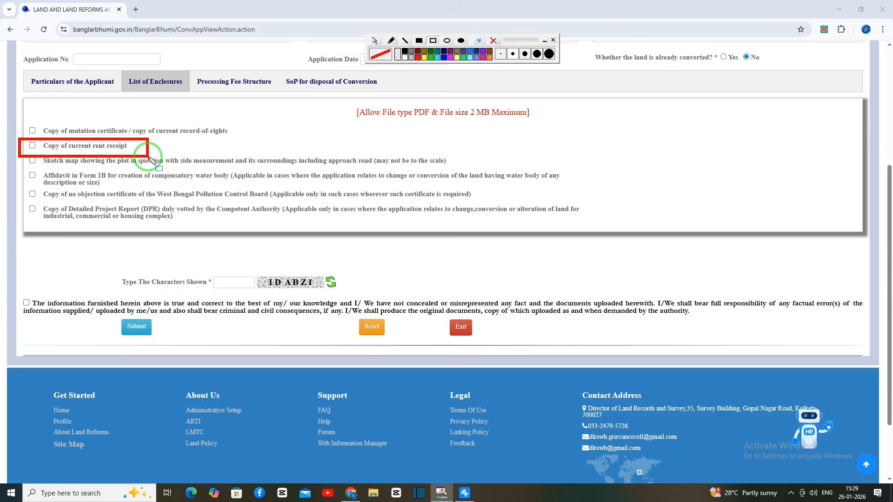
Step: Outline in red, one at a time, the sketch map enclosure and the remaining affidavit, no objection certificate and project report enclosures
drag(148, 157, 149, 157)
mouse_move(19, 152)
mouse_down()
mouse_move(160, 175)
mouse_move(457, 173)
mouse_up()
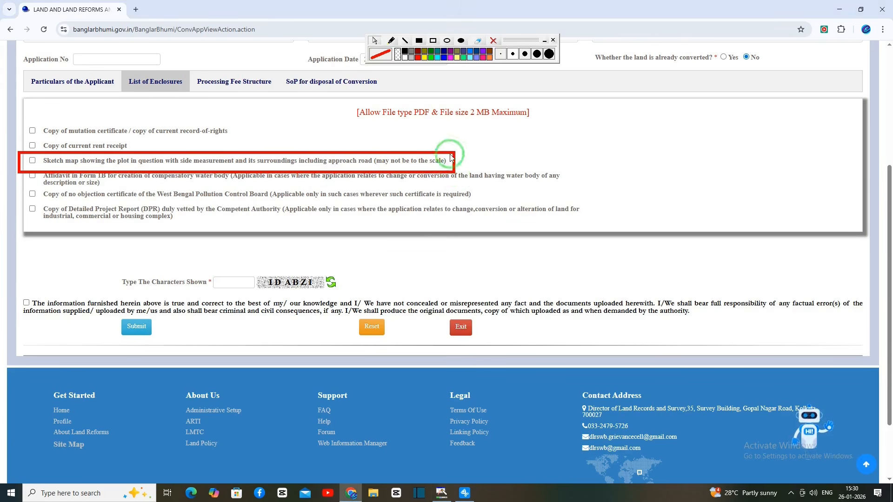
click(493, 42)
click(432, 41)
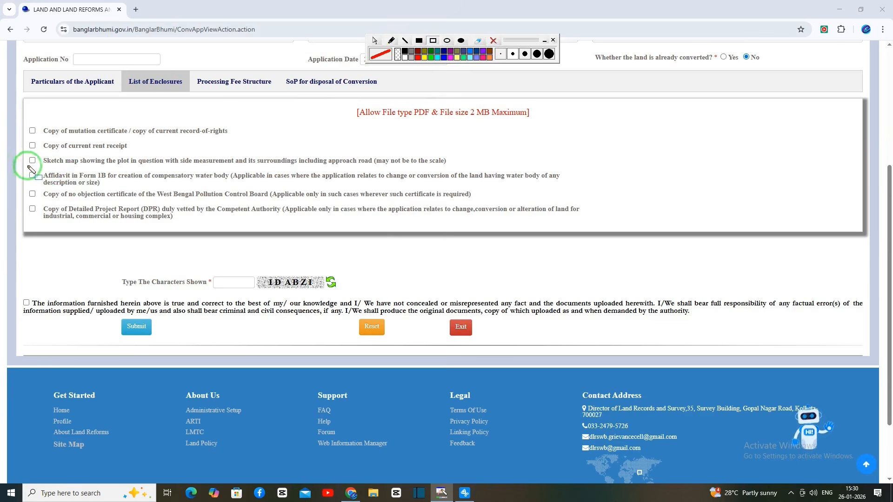
mouse_move(20, 166)
mouse_down()
mouse_move(235, 246)
mouse_move(547, 227)
mouse_up()
Step: Outline the Processing Fee Structure heading in red, open that section and outline its first conversion fee table
drag(190, 73, 285, 99)
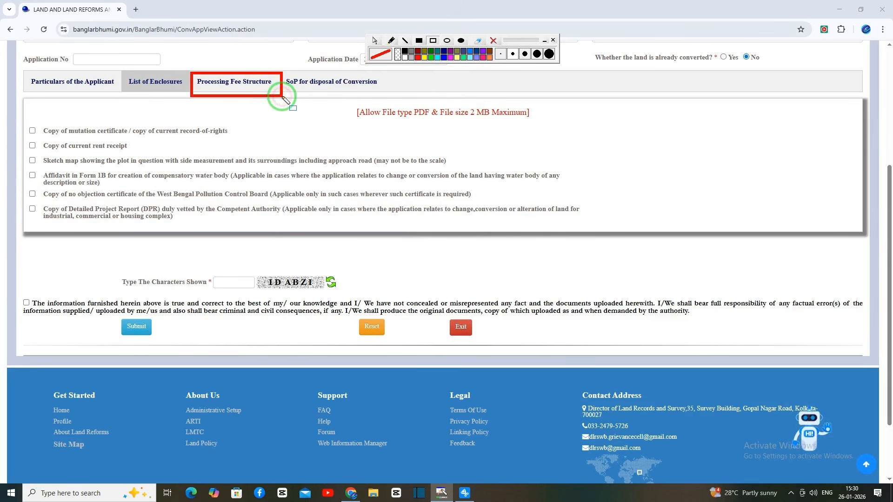
click(495, 41)
click(375, 41)
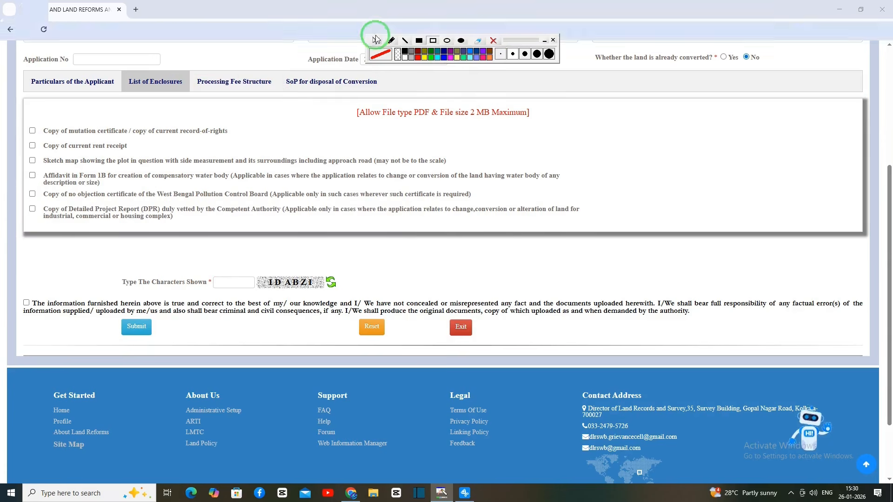
click(235, 82)
mouse_move(371, 161)
mouse_down()
mouse_move(590, 207)
mouse_move(646, 247)
mouse_move(655, 263)
mouse_up()
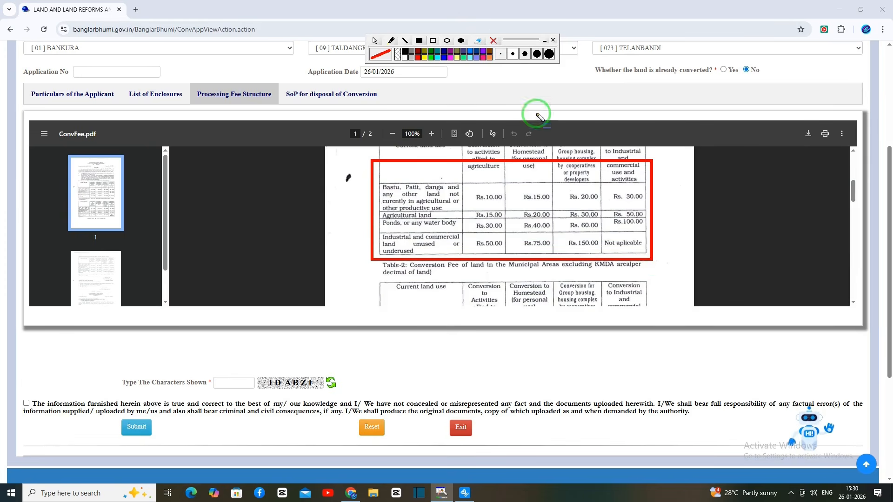
Step: Clear the fee table marking, outline the SoP for disposal of Conversion heading in red and open that section
click(494, 41)
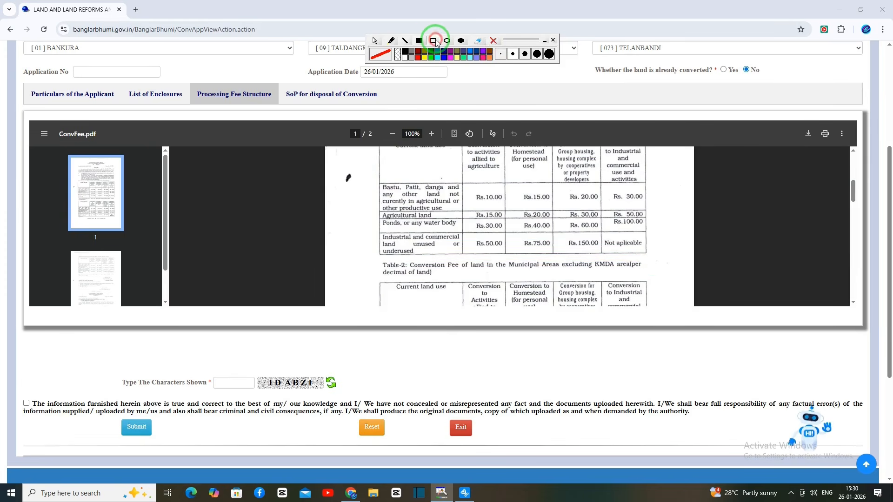
click(433, 41)
drag(276, 85, 381, 102)
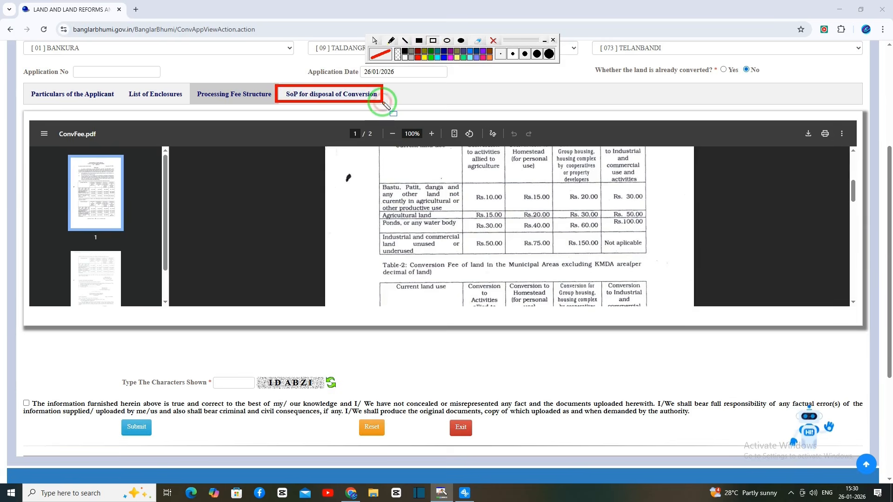
click(375, 40)
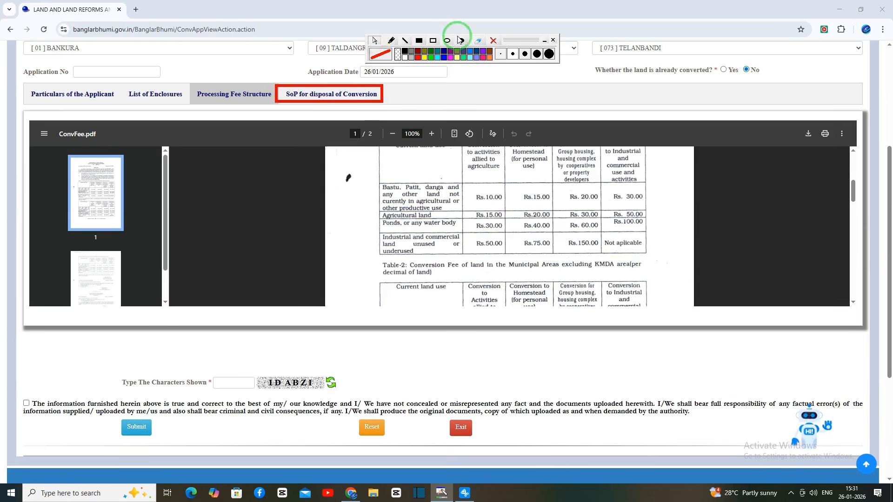
click(339, 99)
Step: Outline in red the SoP instructions, followed by the captcha field, the declaration checkbox and the Submit option
drag(29, 122, 459, 307)
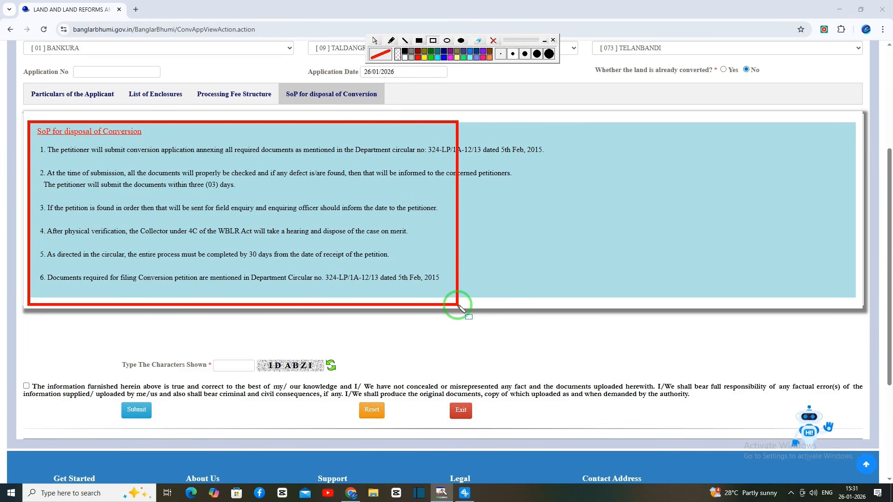
drag(207, 356, 258, 385)
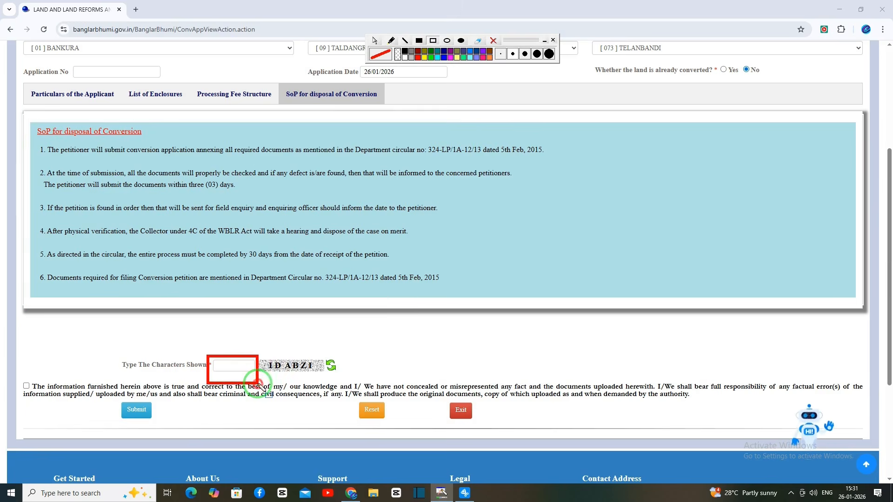
mouse_move(12, 375)
mouse_down()
mouse_move(56, 403)
mouse_move(159, 426)
mouse_up()
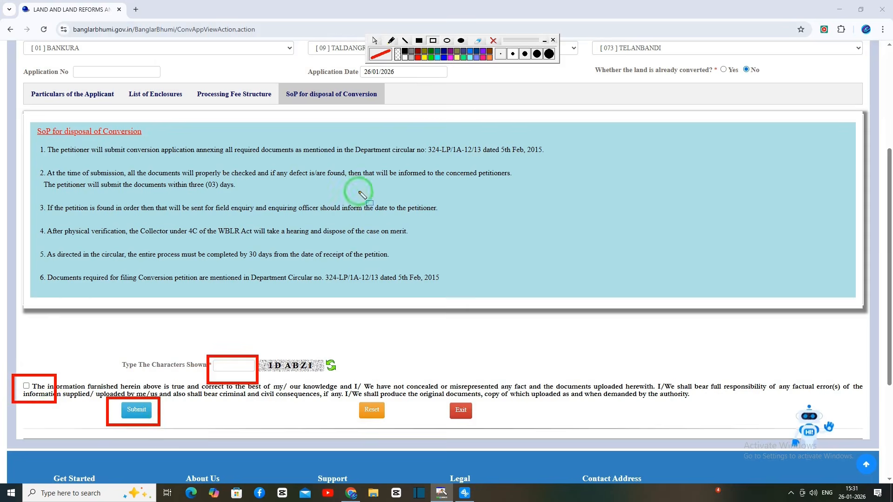
Step: Submit the conversion application with the declaration accepted, outline the application and fee details in red, and close the success message
click(139, 411)
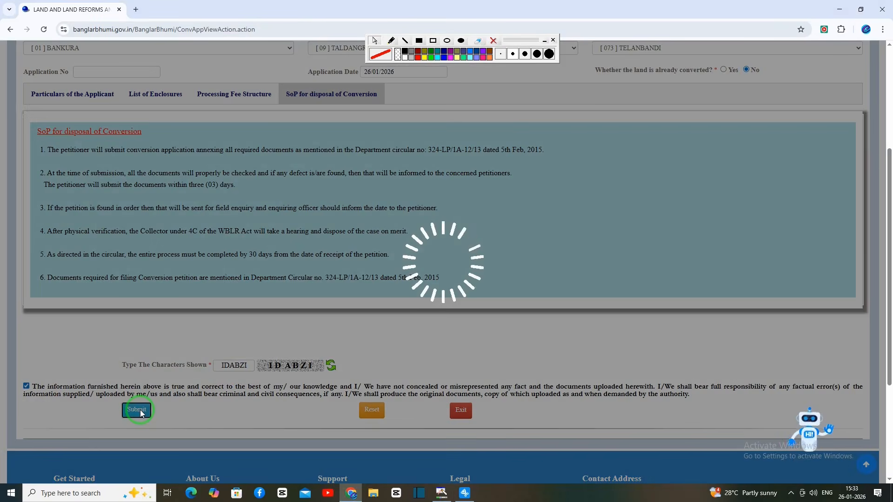
drag(377, 213, 526, 263)
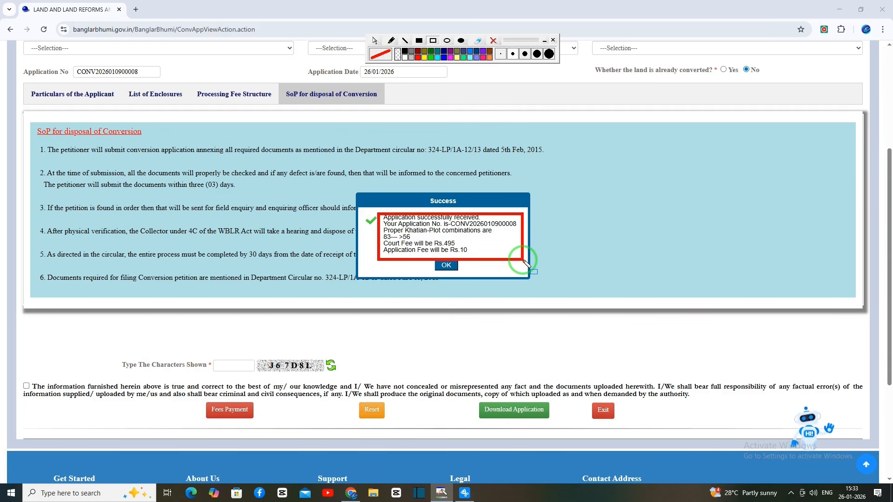
click(445, 266)
Step: Download the submitted application, and open its fees payment page with the disclaimer closed
click(514, 413)
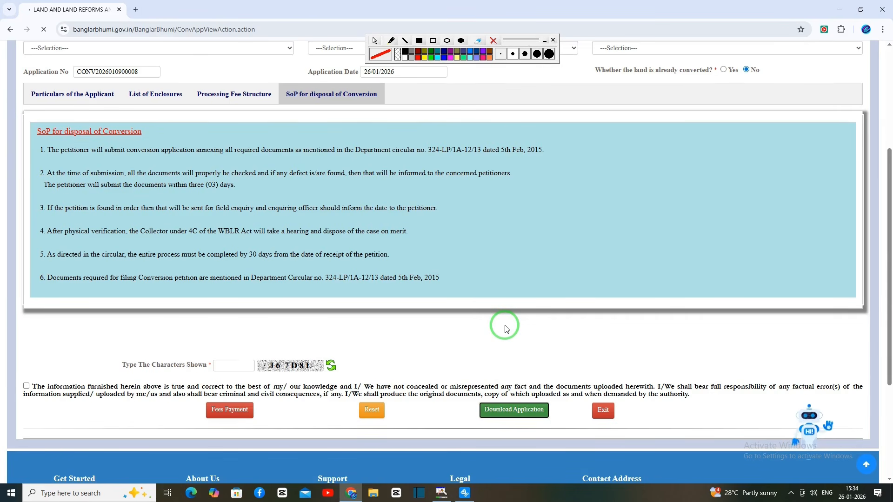
click(228, 411)
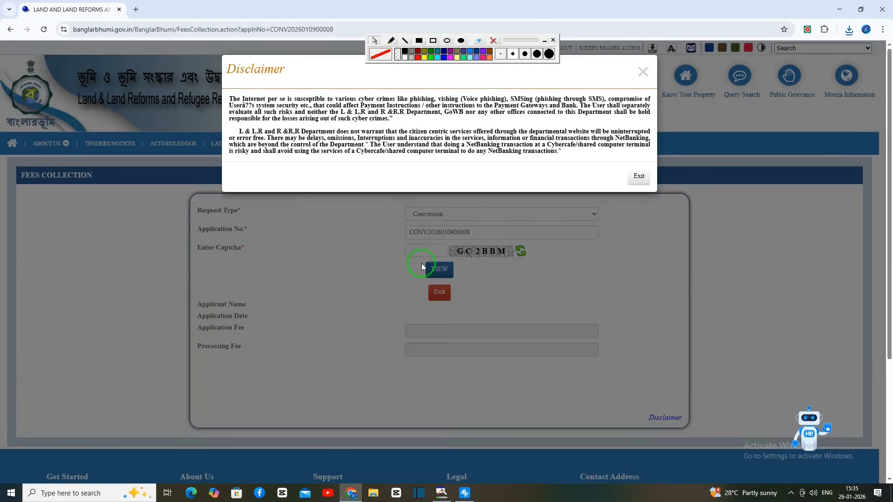
click(639, 179)
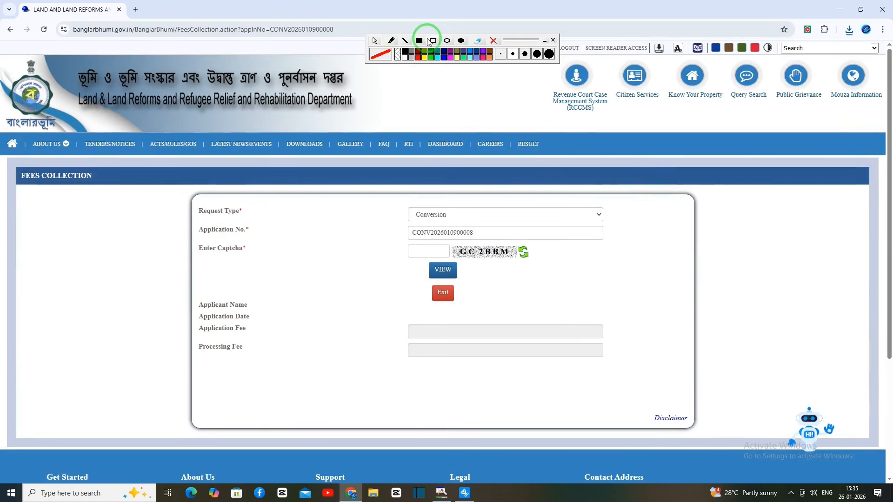
Step: Outline the captcha field and the View option in red, clear the markings and retrieve the application's fee details
click(430, 40)
mouse_move(403, 242)
mouse_down()
mouse_move(456, 261)
mouse_move(454, 275)
mouse_move(466, 278)
mouse_up()
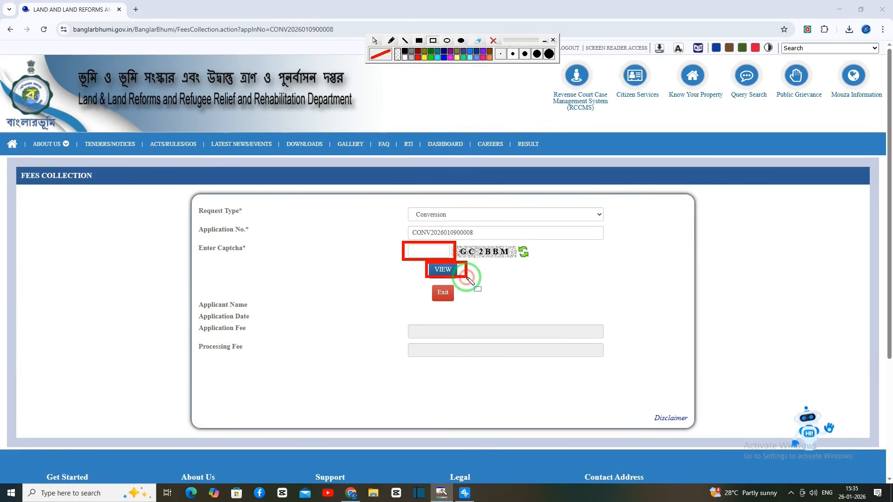
click(493, 40)
click(446, 270)
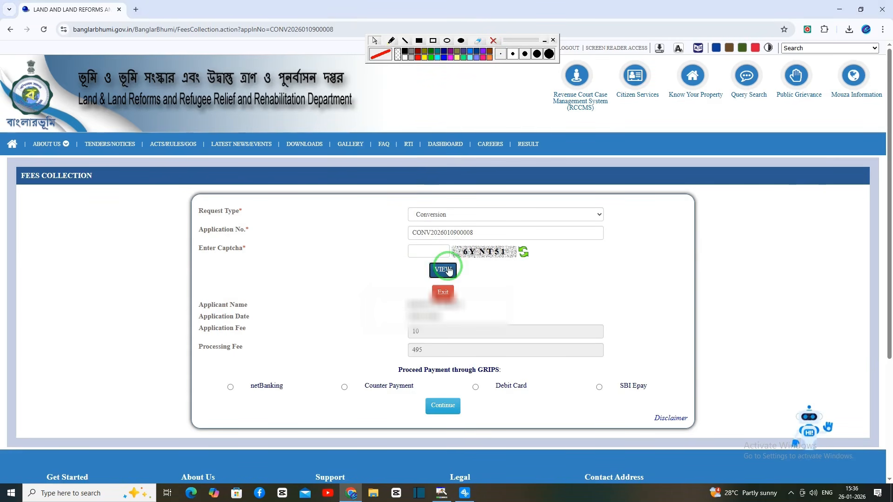
Step: Outline the GRIPS payment options in red and continue with SBI Epay as the payment method
drag(467, 350, 521, 361)
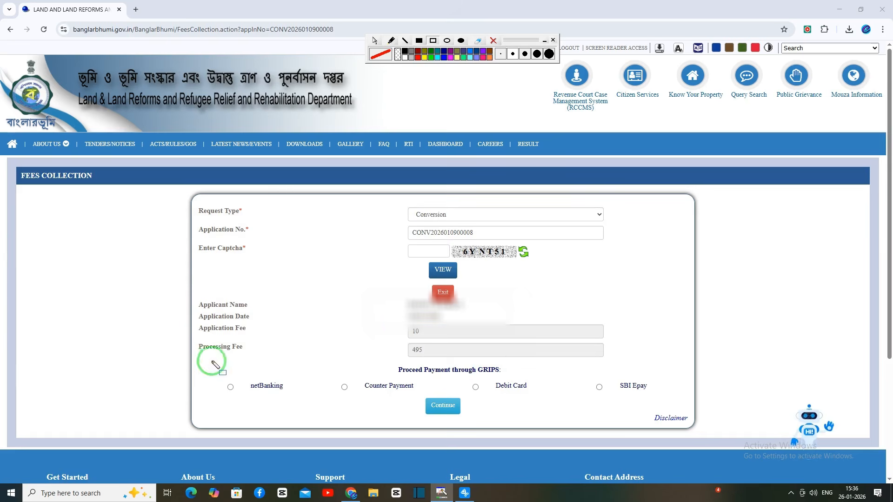
drag(209, 358, 655, 395)
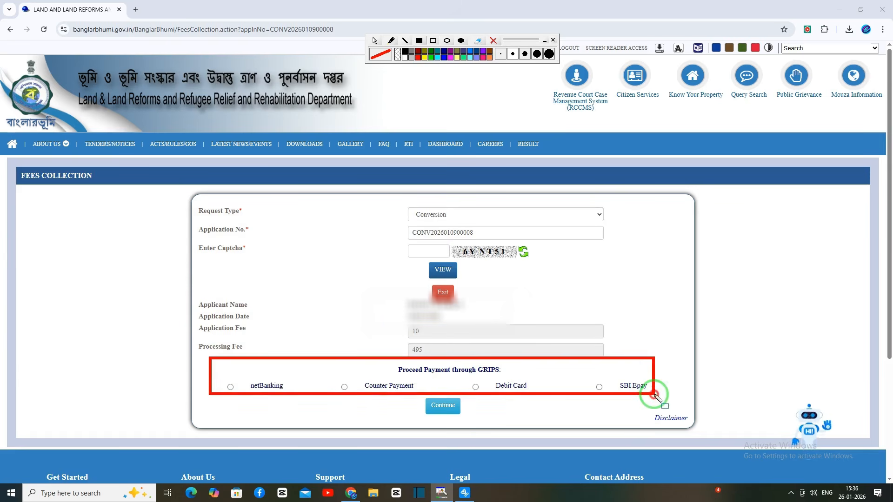
click(599, 388)
click(442, 408)
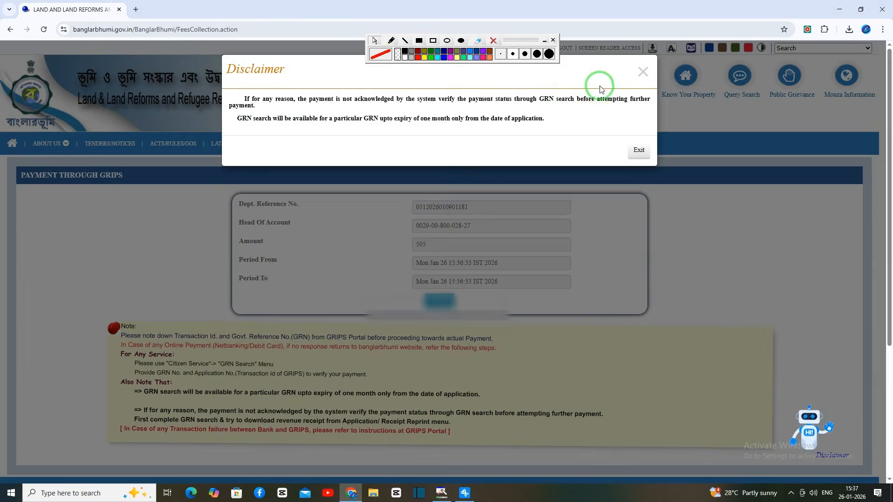
Step: Close the disclaimer, proceed to the GRIPS portal and confirm the payment details as verified and checked
click(638, 147)
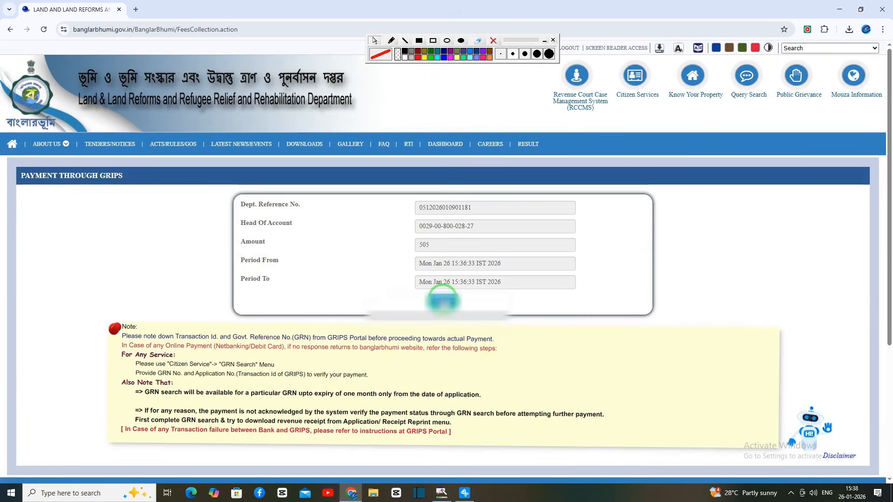
click(443, 301)
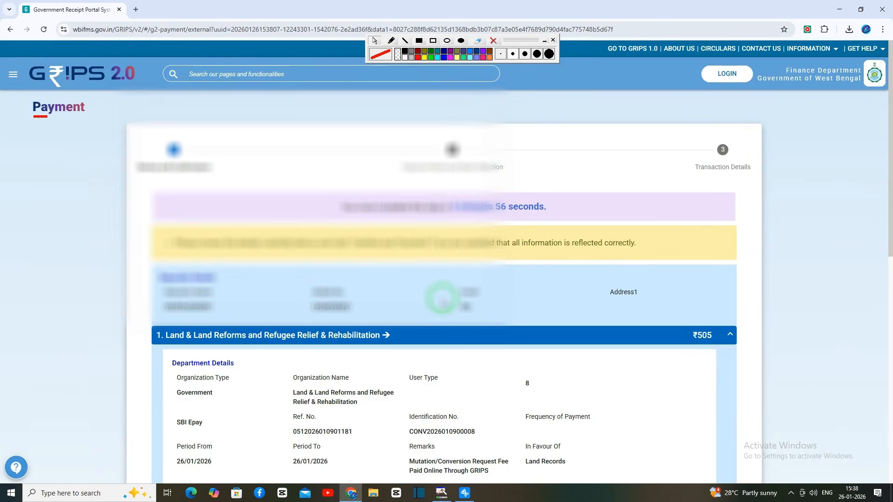
scroll(883, 335, down, 8)
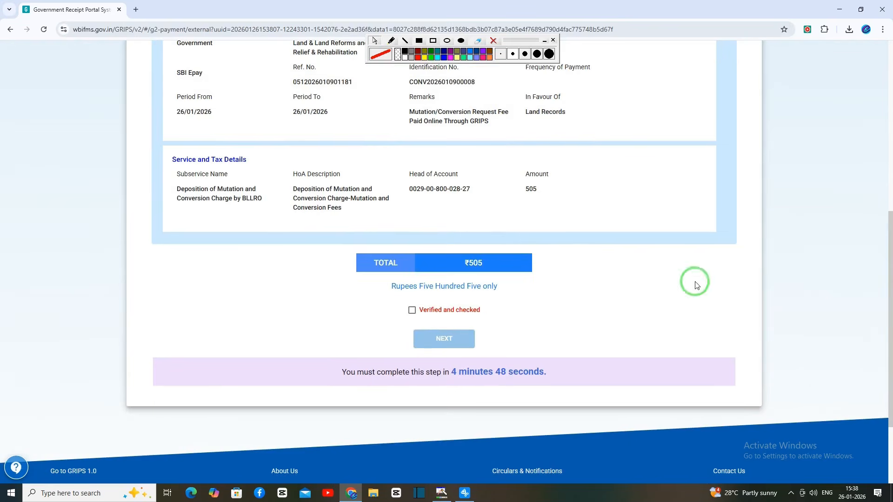
click(426, 311)
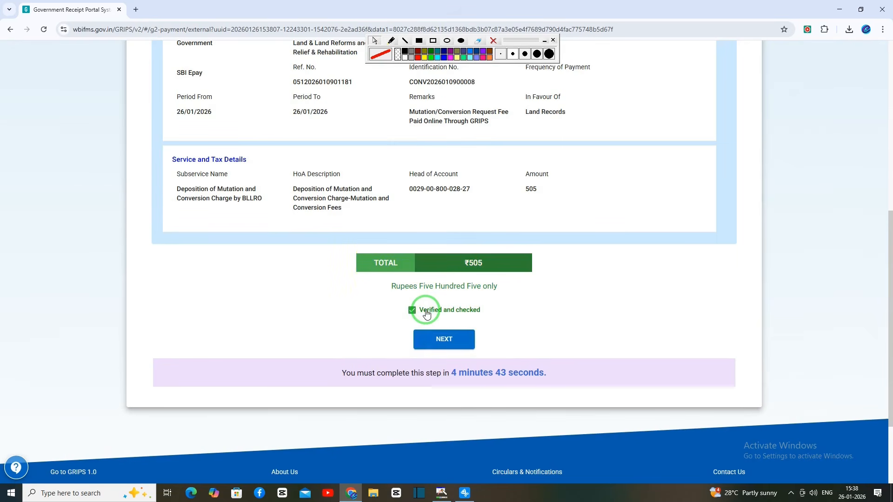
click(443, 342)
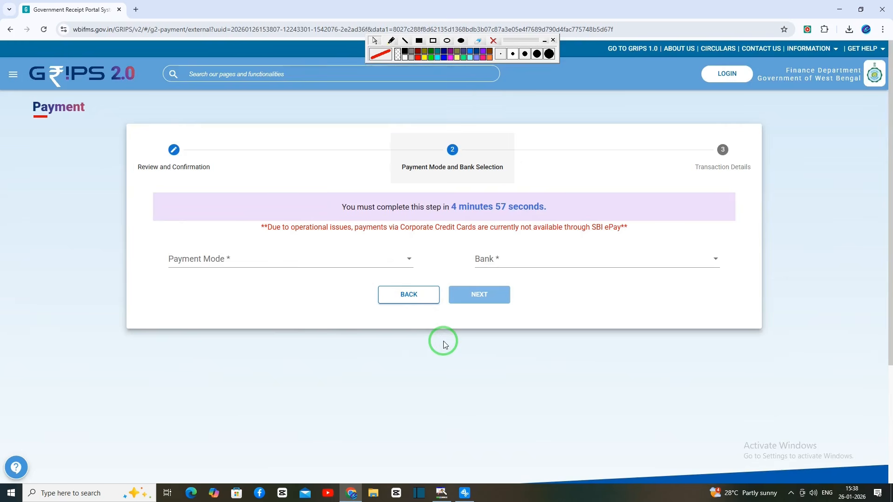
Step: Set the payment mode to SBI Epay and pay through to Payment Gateway/Bank, and proceed to the transaction details
click(277, 260)
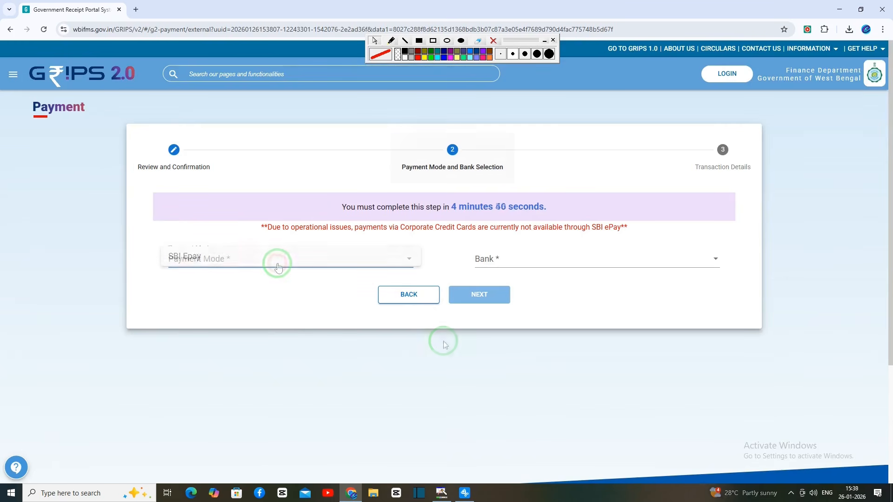
click(195, 258)
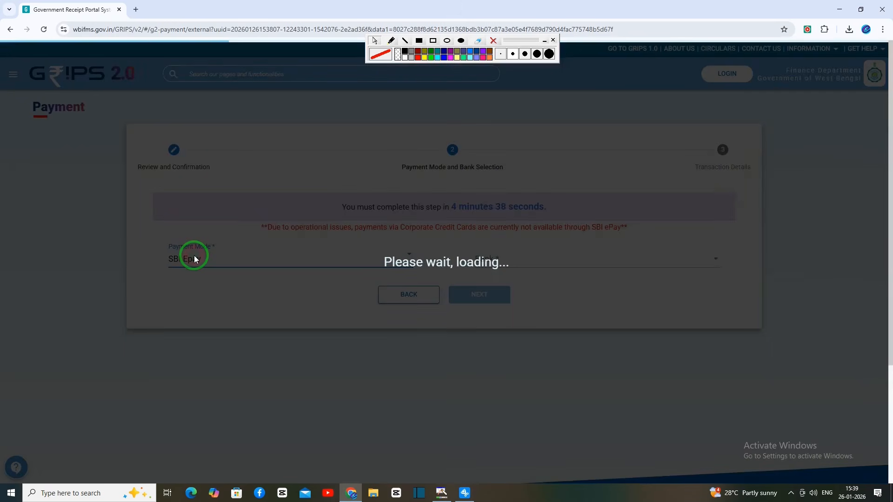
click(488, 257)
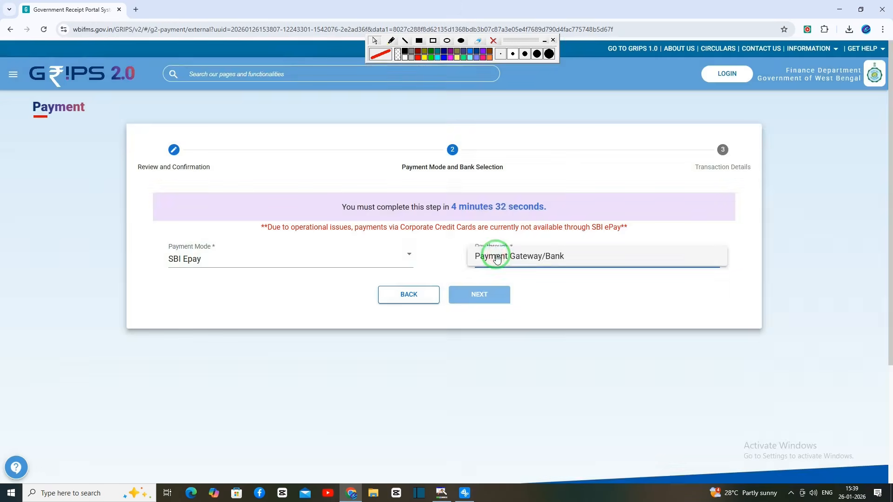
click(519, 258)
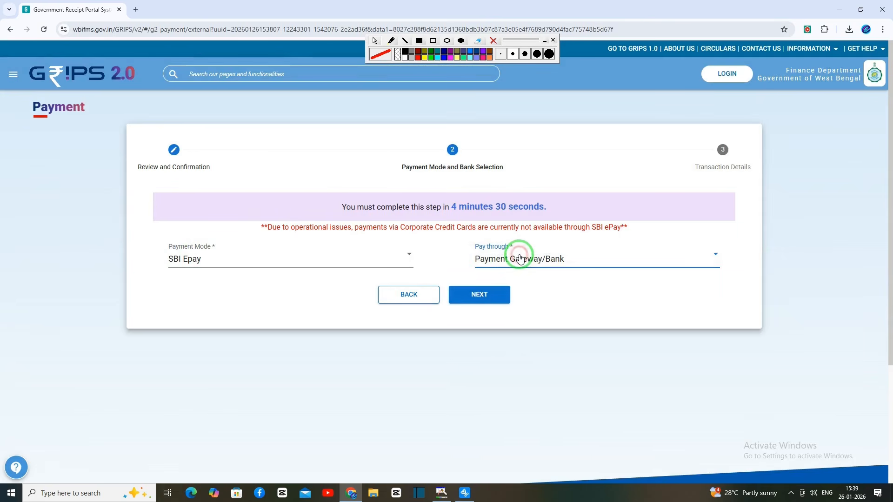
click(485, 296)
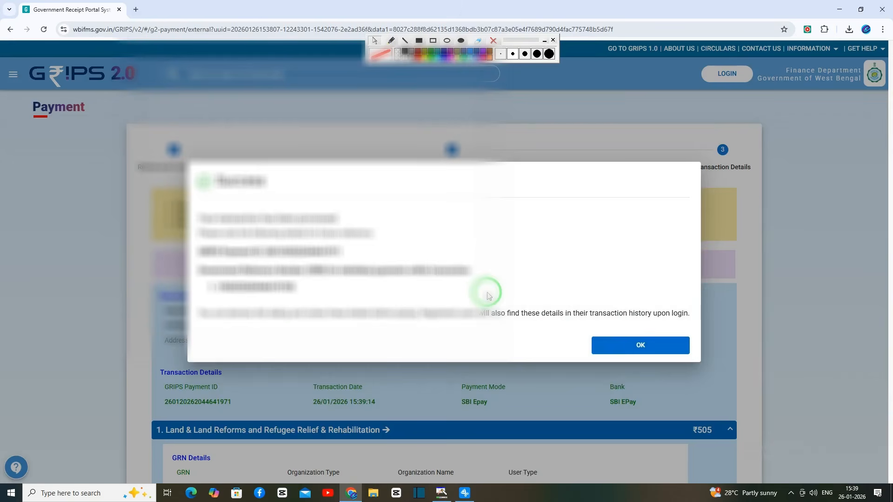
Step: Acknowledge the transaction message and proceed to the bank gateway to pay the conversion fee
click(623, 350)
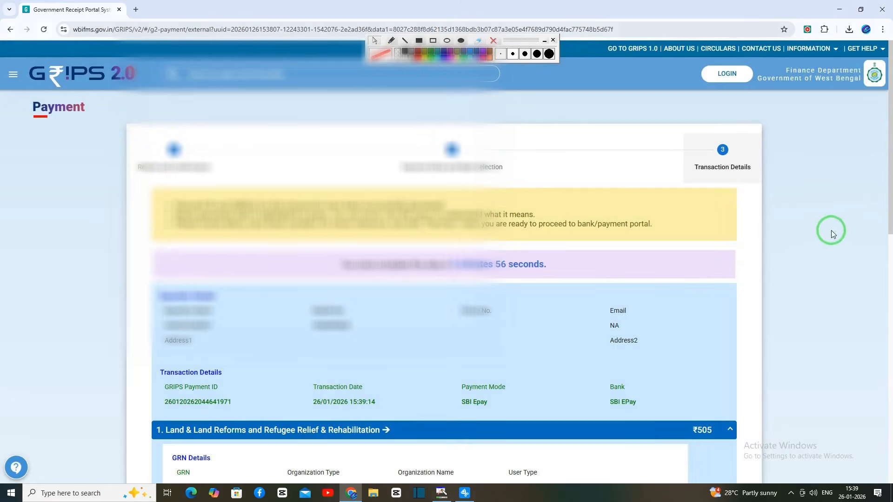
drag(886, 215, 891, 342)
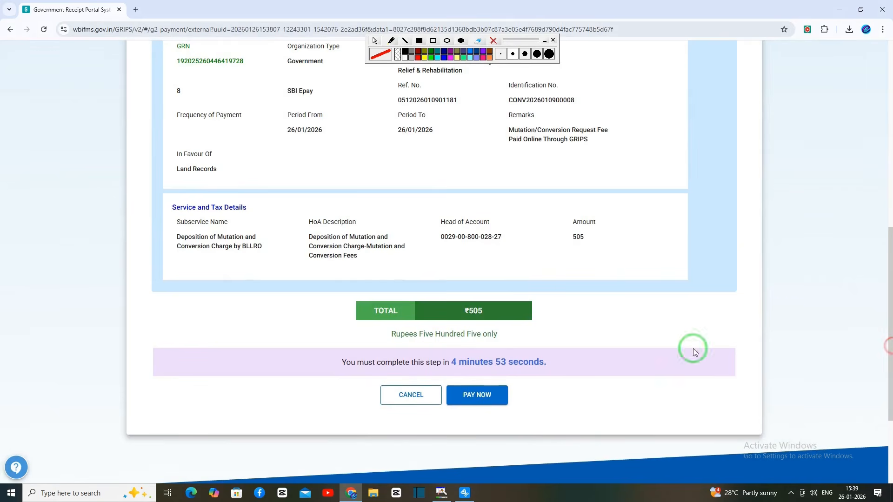
click(485, 395)
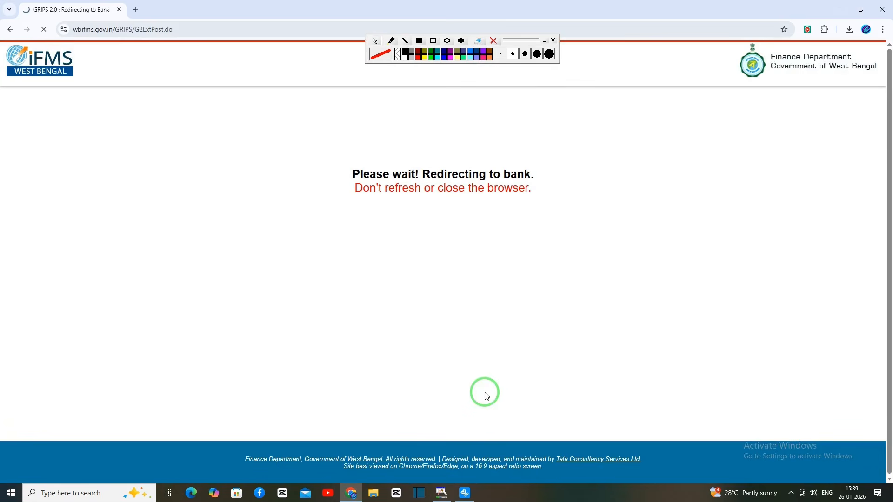
mouse_move(171, 118)
mouse_down()
mouse_move(296, 191)
mouse_move(309, 381)
mouse_up()
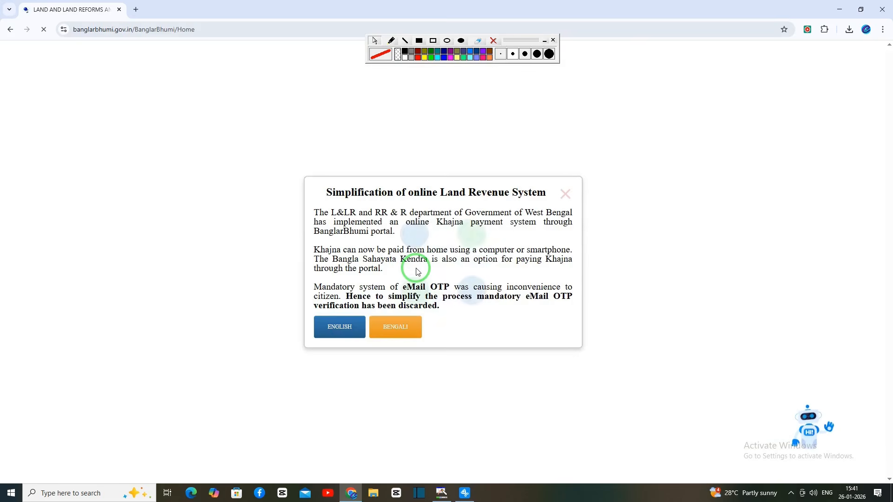
Step: Dismiss the Land Revenue System notice, outline Citizen Services in red and open its list of services
click(565, 195)
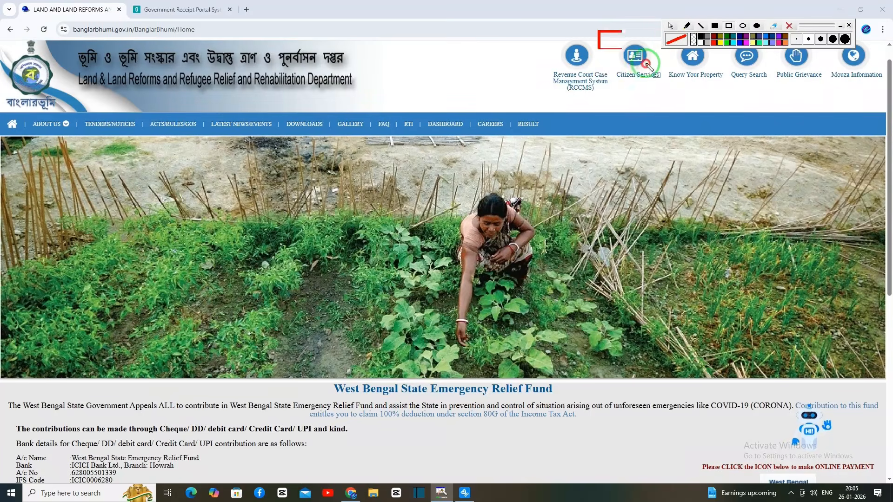
drag(599, 32, 666, 87)
click(629, 75)
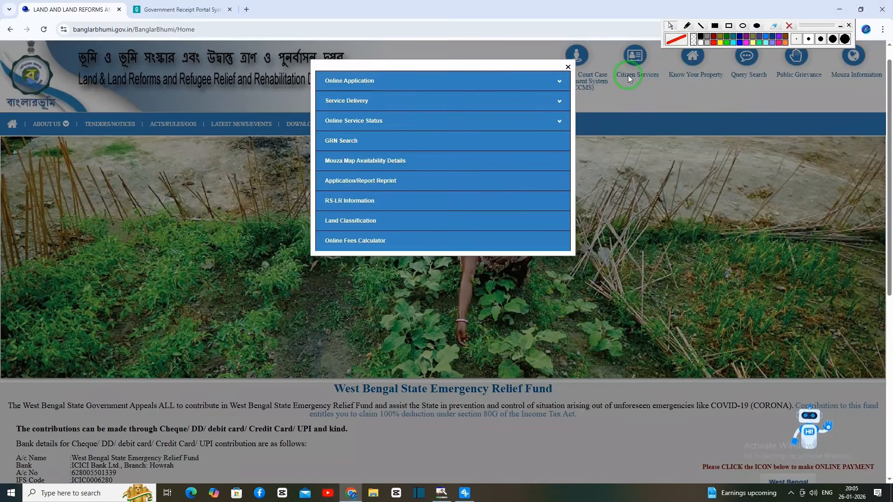
Step: Outline the GRN Search entry in red and open the GRIPS payment details search
click(729, 25)
drag(313, 131, 415, 154)
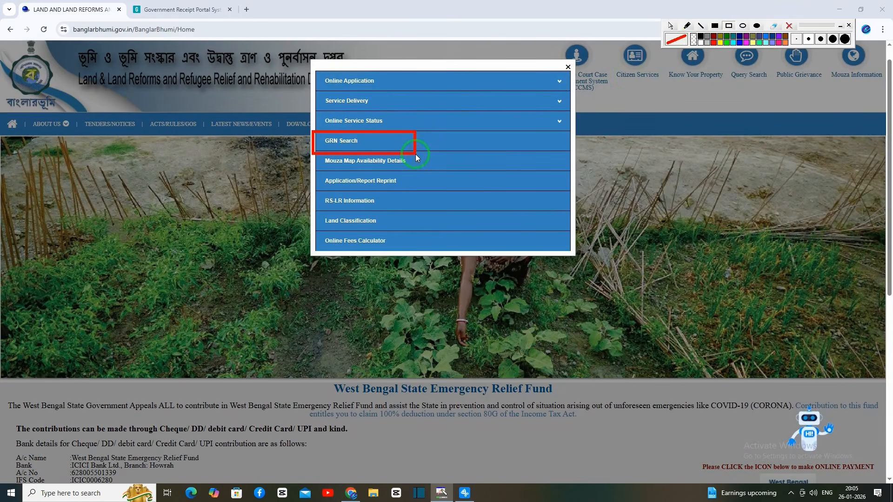
click(670, 25)
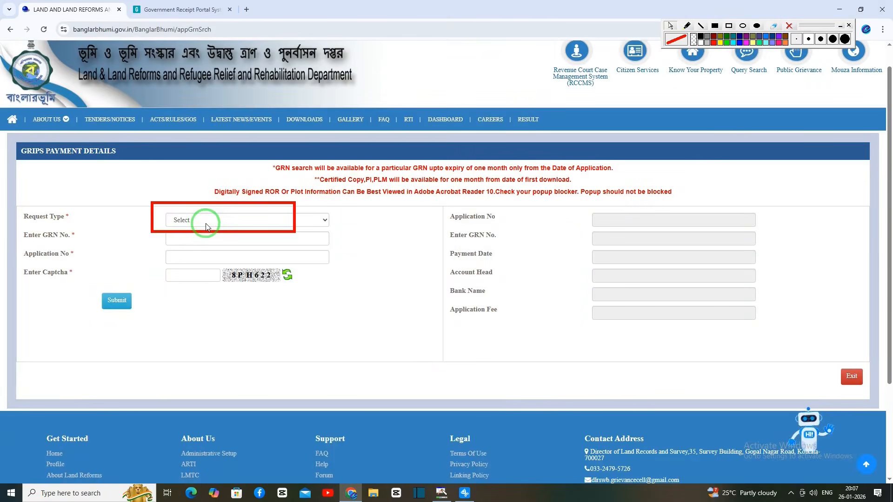
Step: Set the request type to Mutation/Conversion and fill in the GRN and application numbers, outlining their fields in red
click(205, 223)
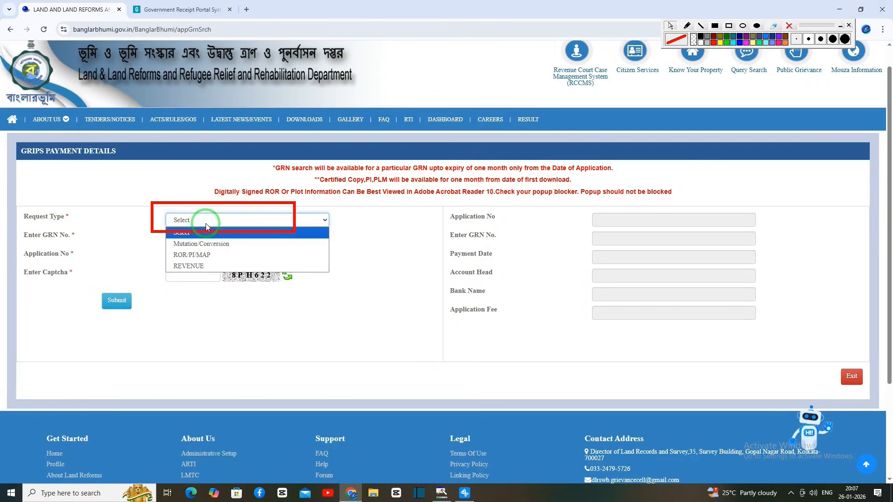
click(203, 245)
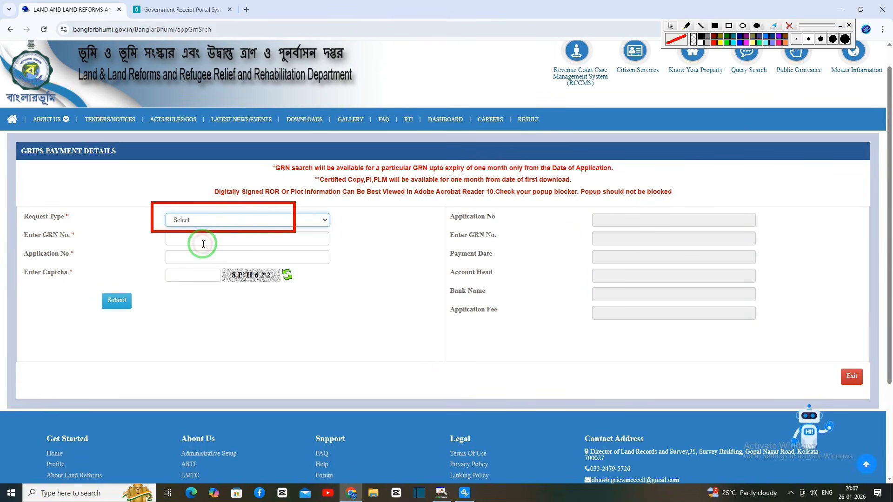
drag(259, 256, 271, 252)
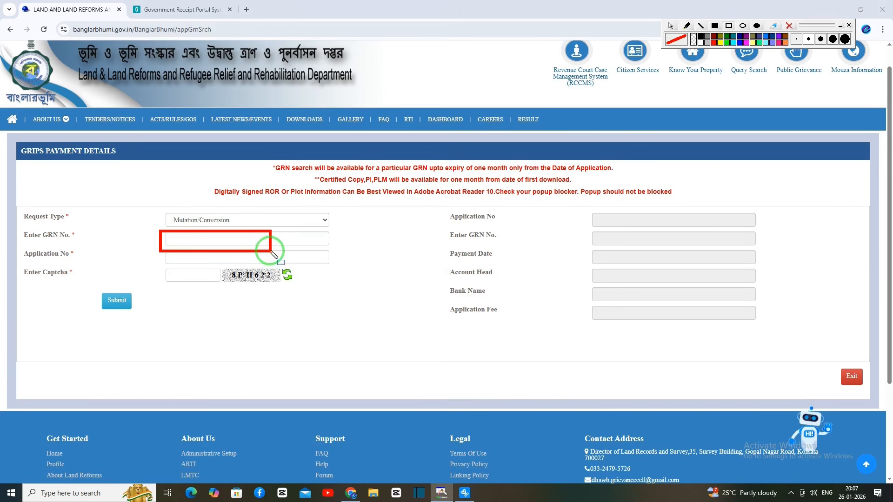
click(786, 29)
drag(161, 253, 250, 264)
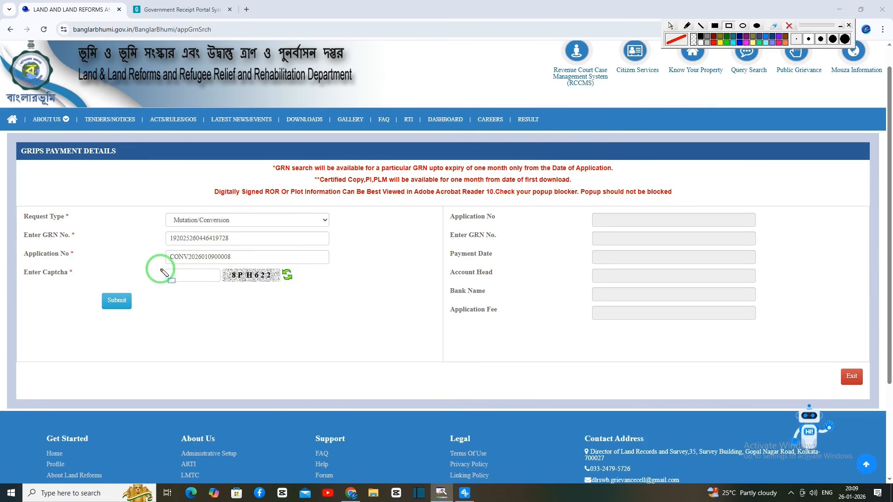
Step: Mark the captcha field and Submit with red outlines, clear them, and submit the GRN search, closing the resulting message
drag(159, 270, 218, 282)
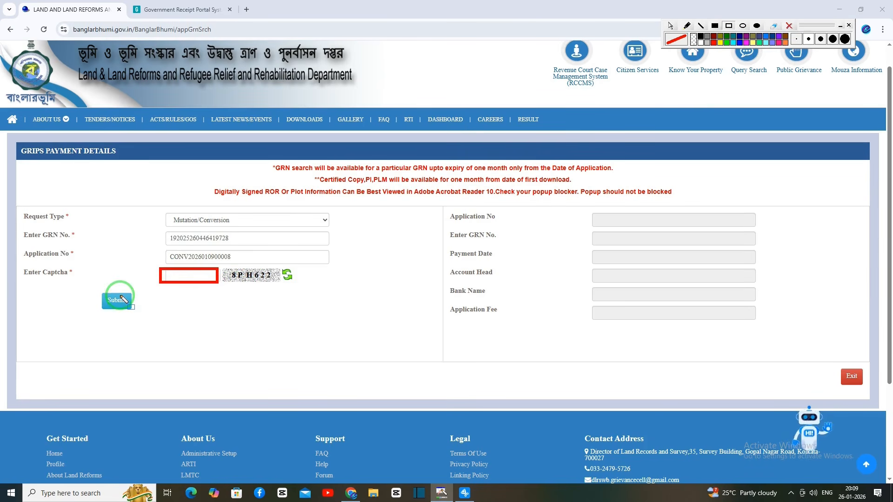
drag(93, 288, 147, 310)
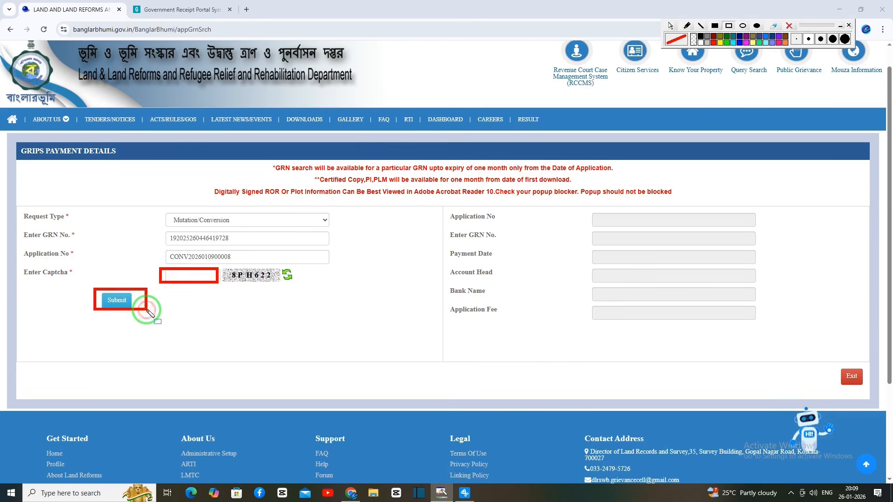
click(789, 25)
click(116, 300)
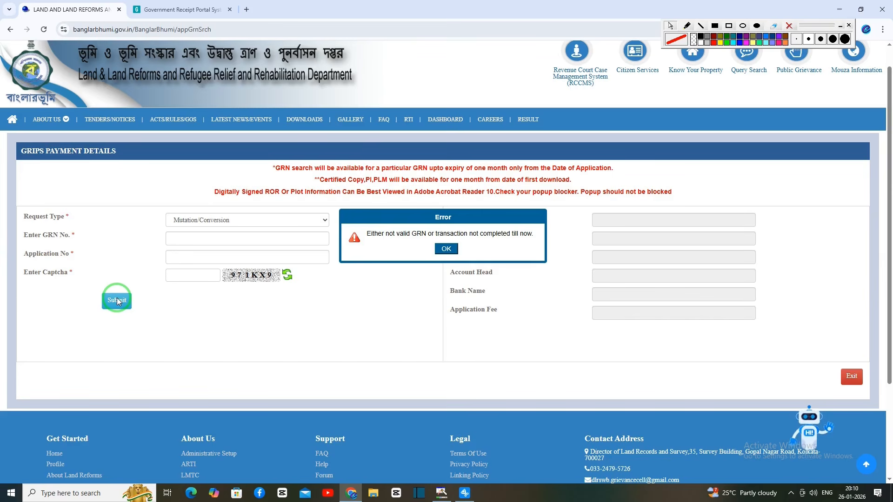
click(446, 250)
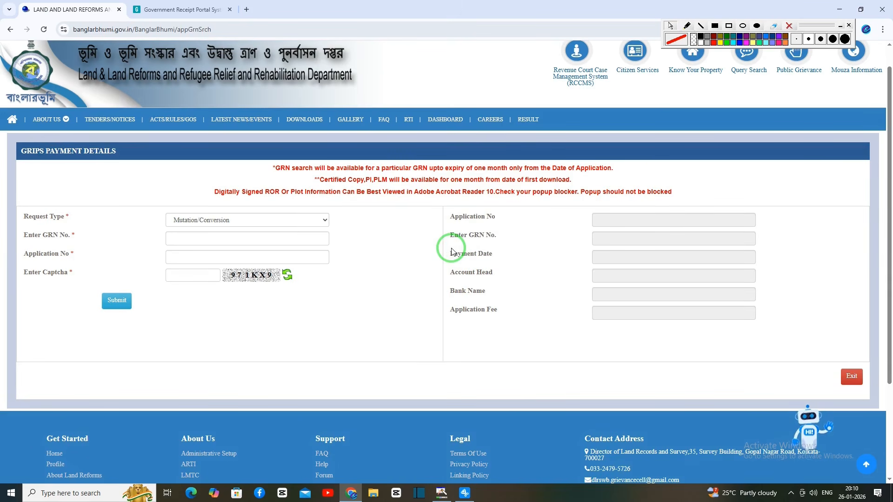